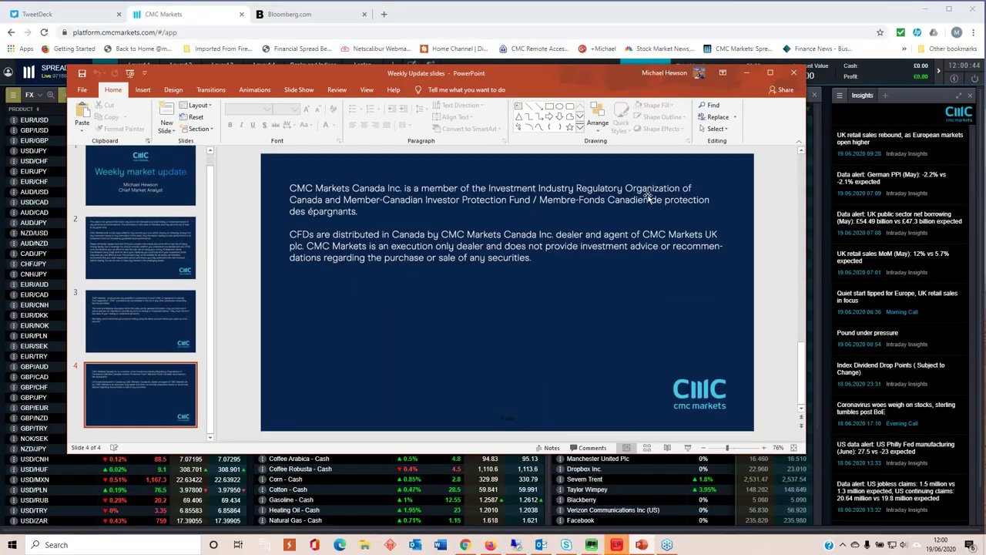
- Minimize the PowerPoint weekly update slides to reveal the CMC Markets workspace
click(748, 74)
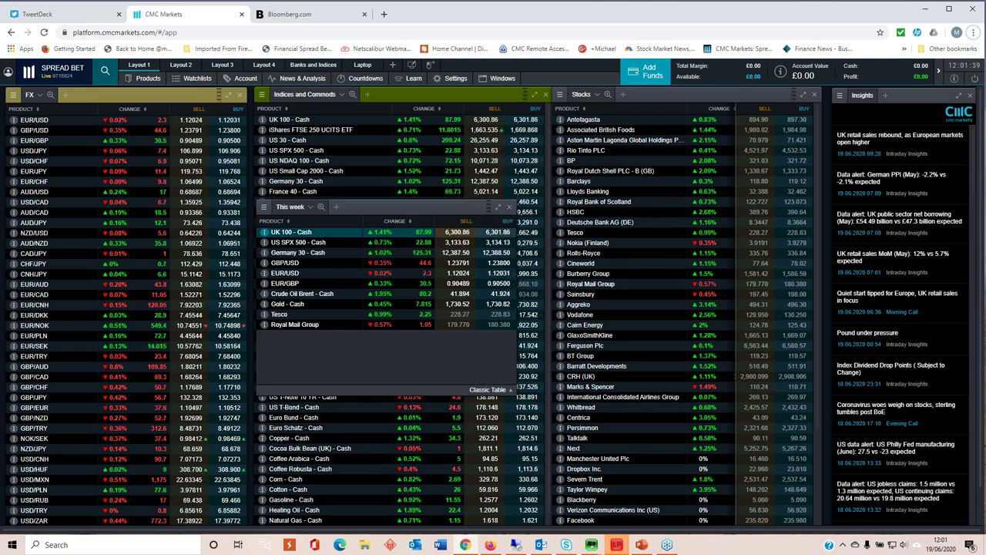
- Open the UK 100 - Cash chart with its SMA 50, SMA 200 and stochastic indicators
click(292, 231)
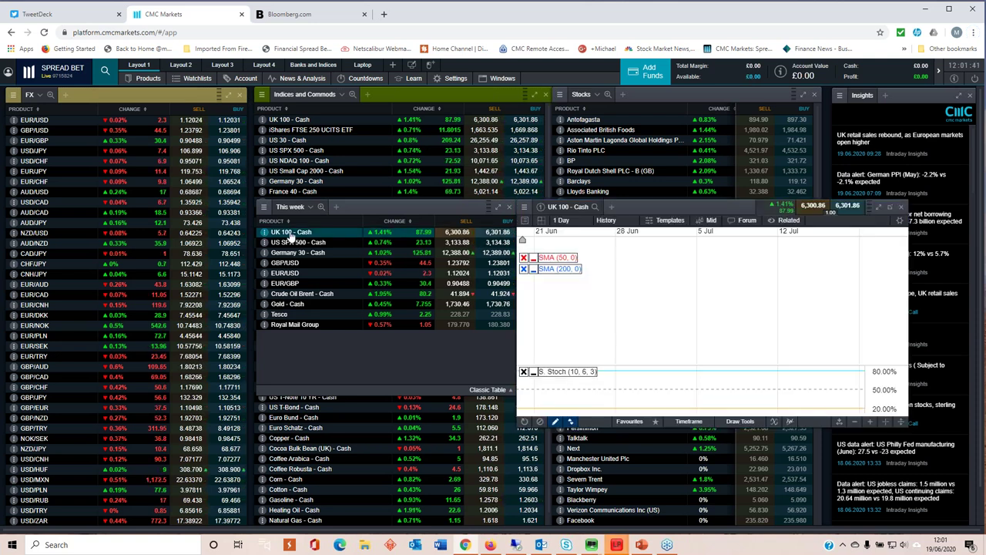
- Shift the This week watchlist and UK 100 chart windows left and up
drag(314, 209, 216, 209)
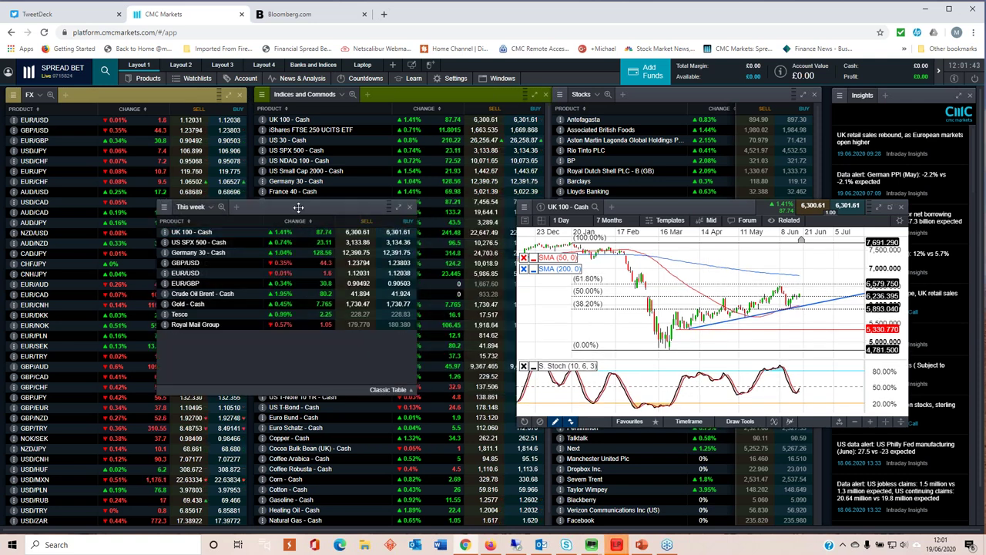
drag(698, 208, 651, 206)
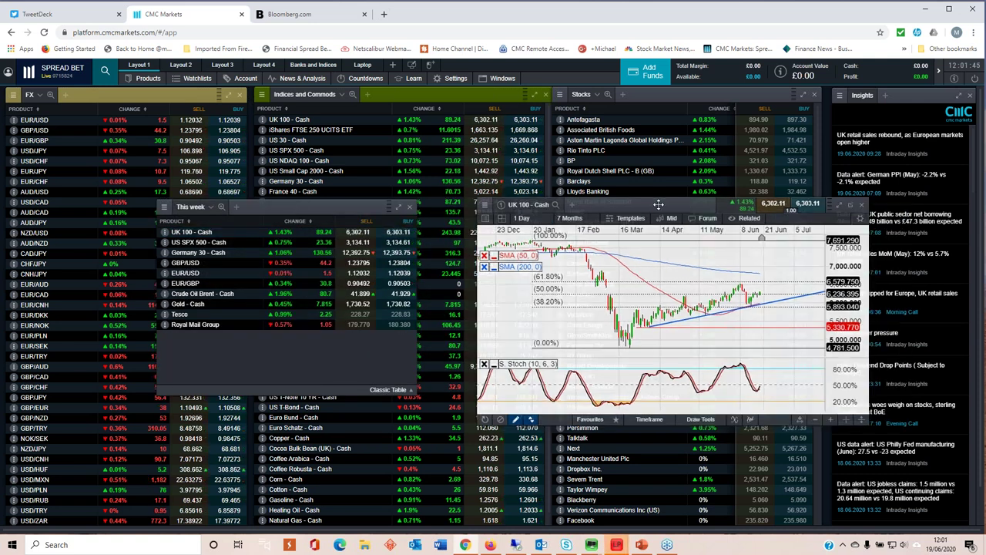
drag(289, 200, 225, 178)
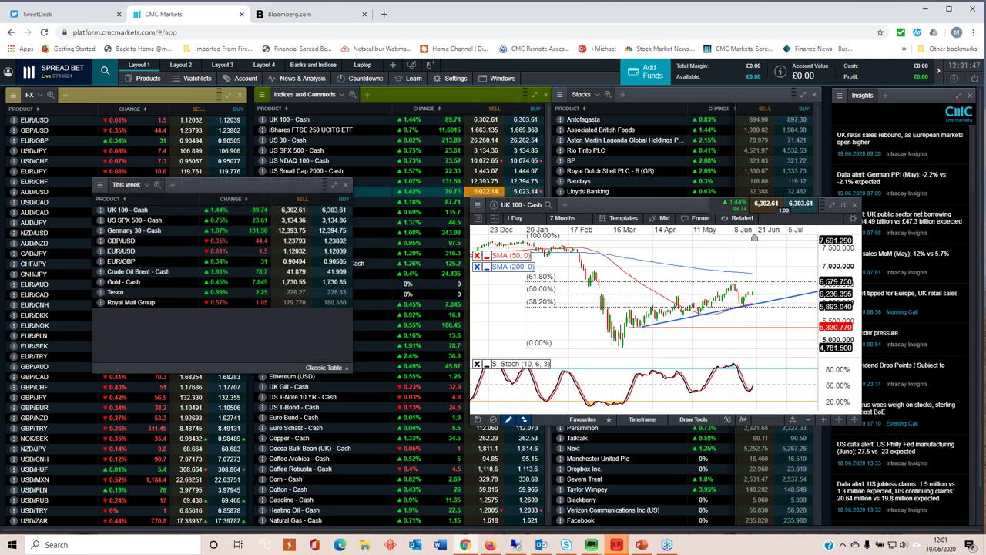
drag(611, 192, 495, 154)
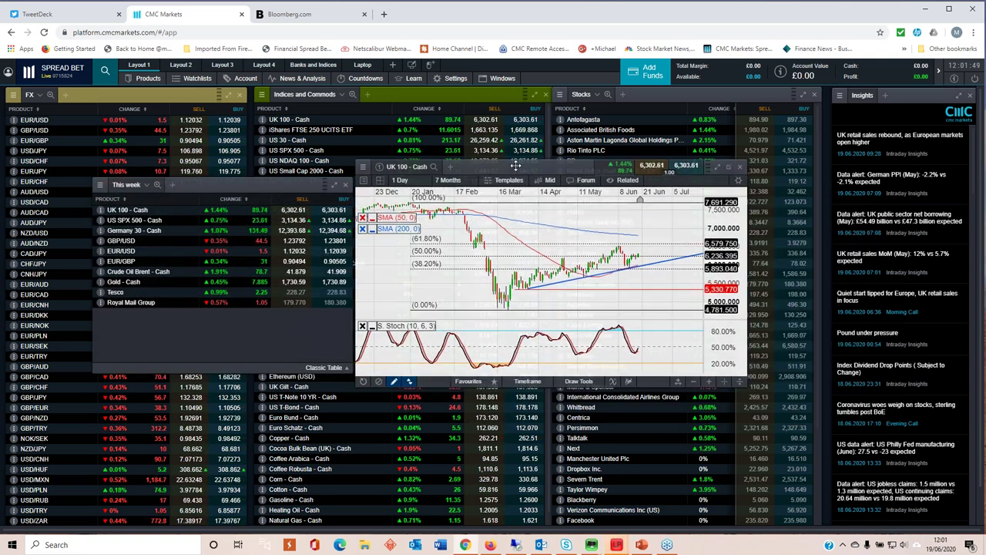
- Nudge both windows further left, enlarge the UK 100 chart, and close it after review
drag(138, 185, 69, 157)
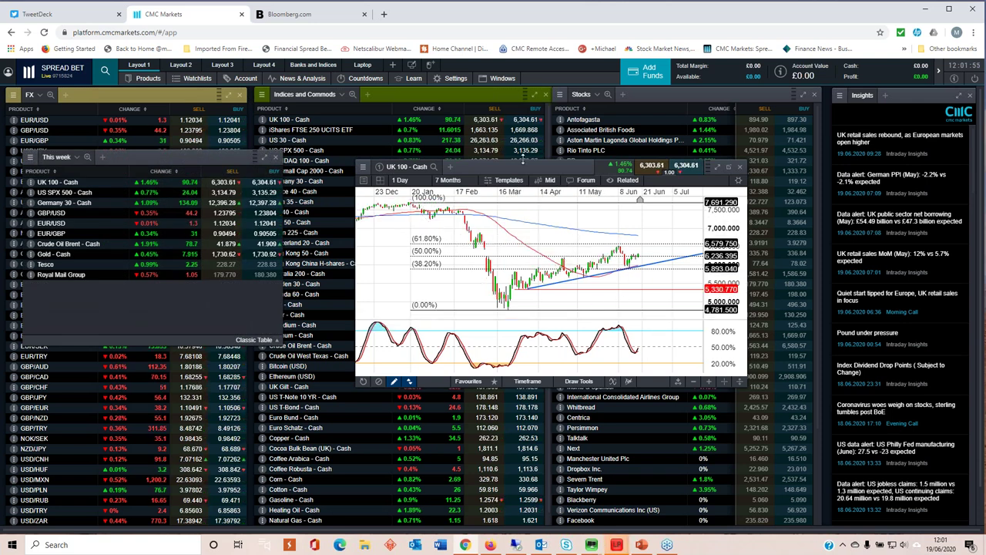
drag(524, 168, 474, 168)
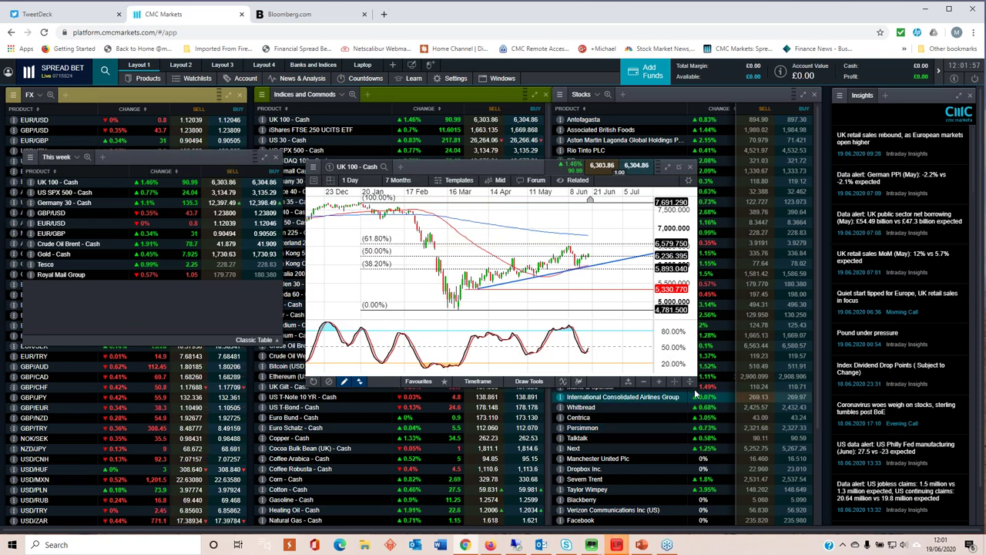
drag(695, 380, 818, 493)
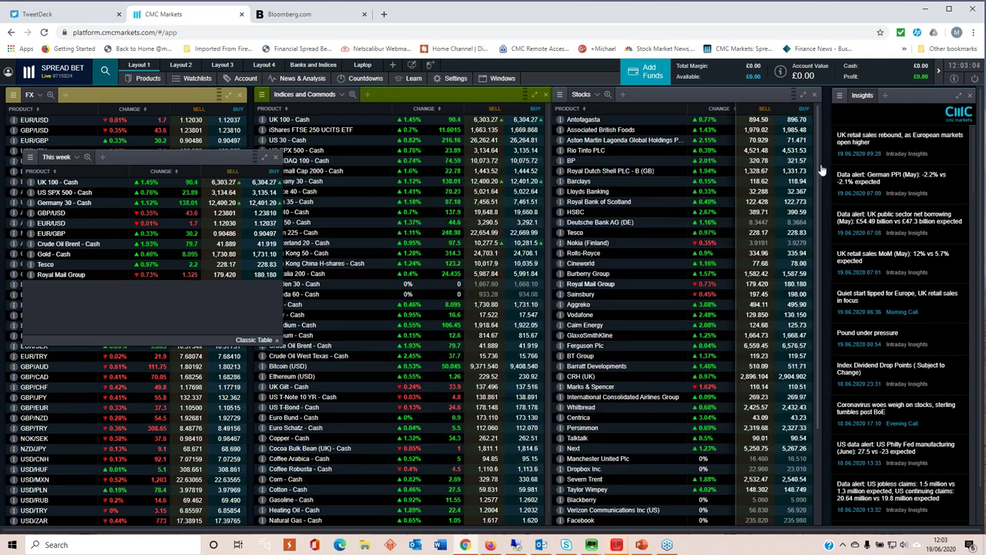
click(821, 168)
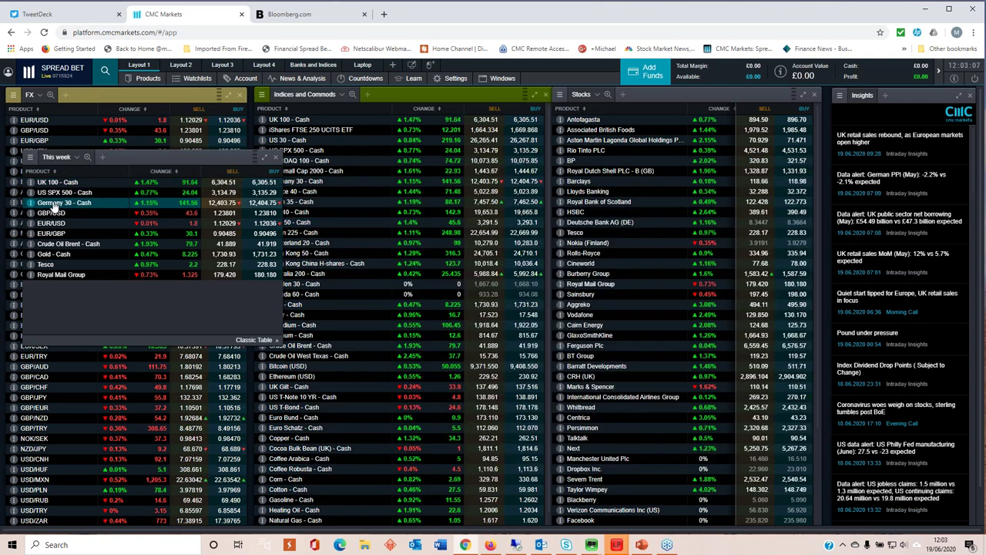
click(54, 203)
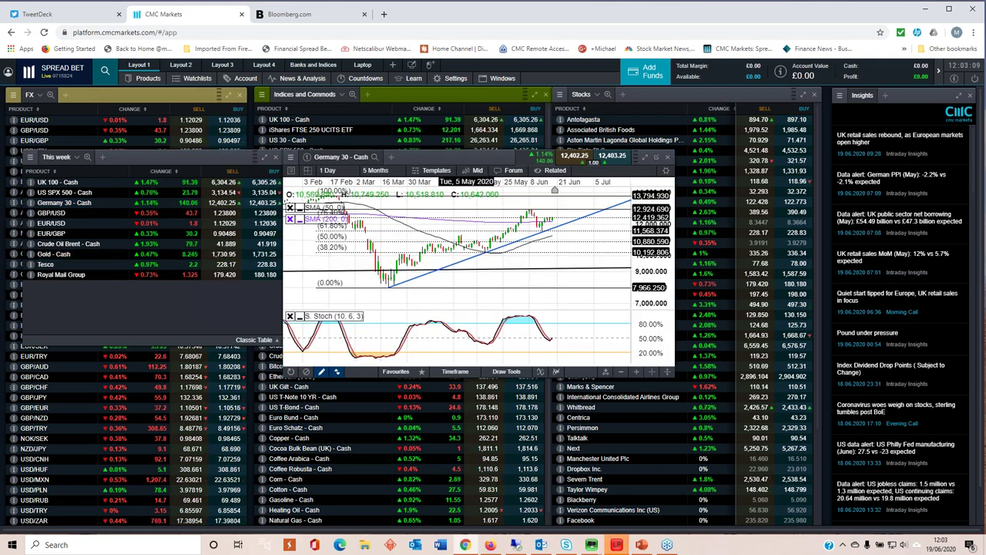
mouse_move(464, 154)
mouse_down()
mouse_move(468, 188)
mouse_move(467, 170)
mouse_up()
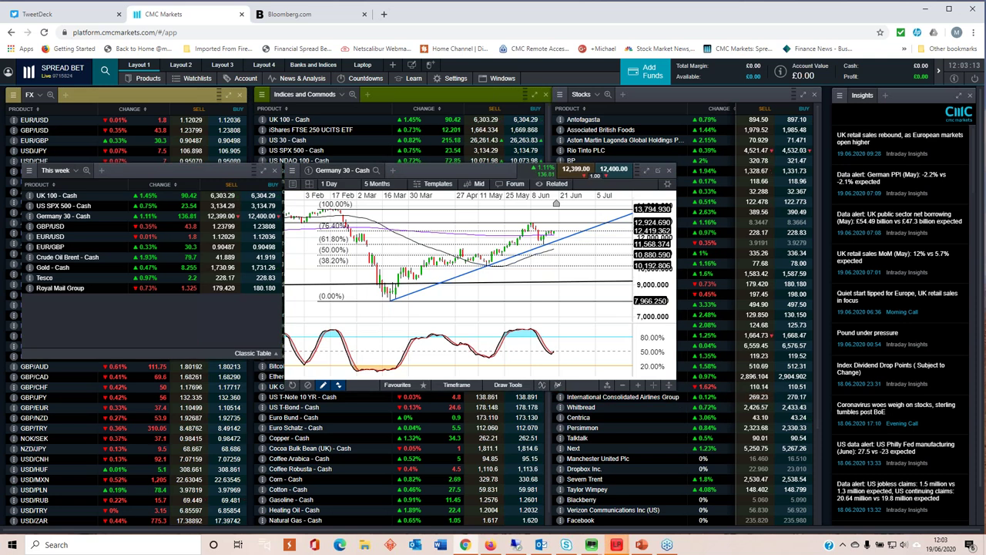
drag(677, 382, 813, 473)
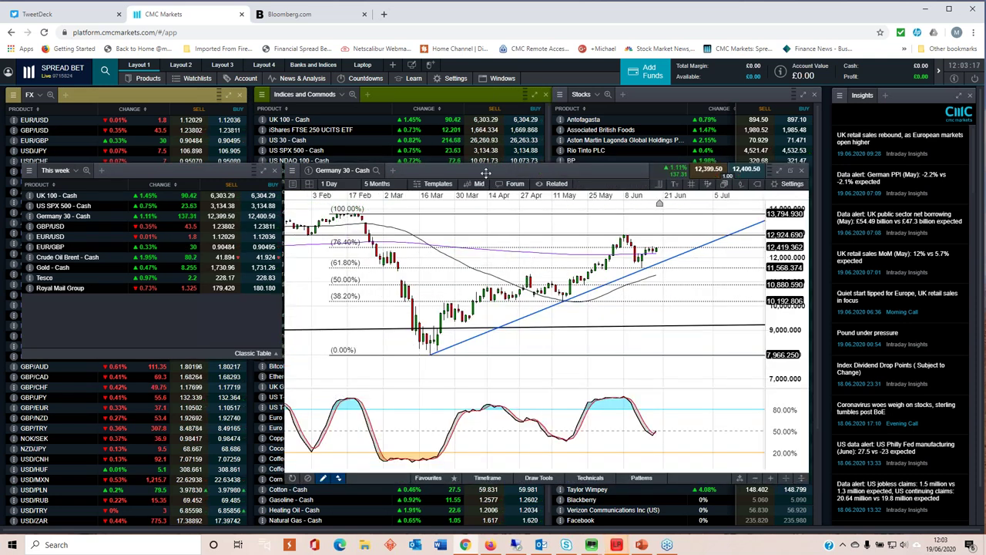
drag(490, 171, 493, 169)
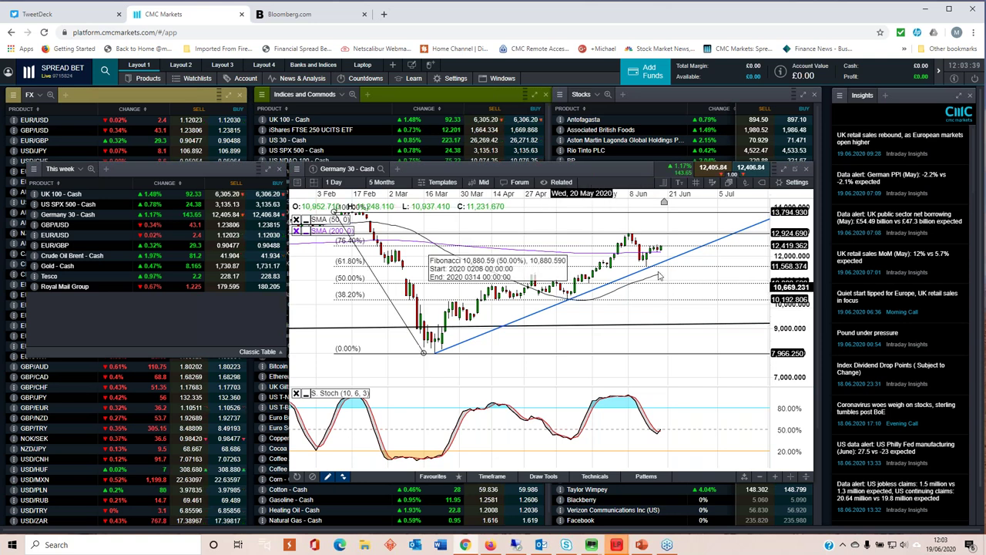
click(807, 169)
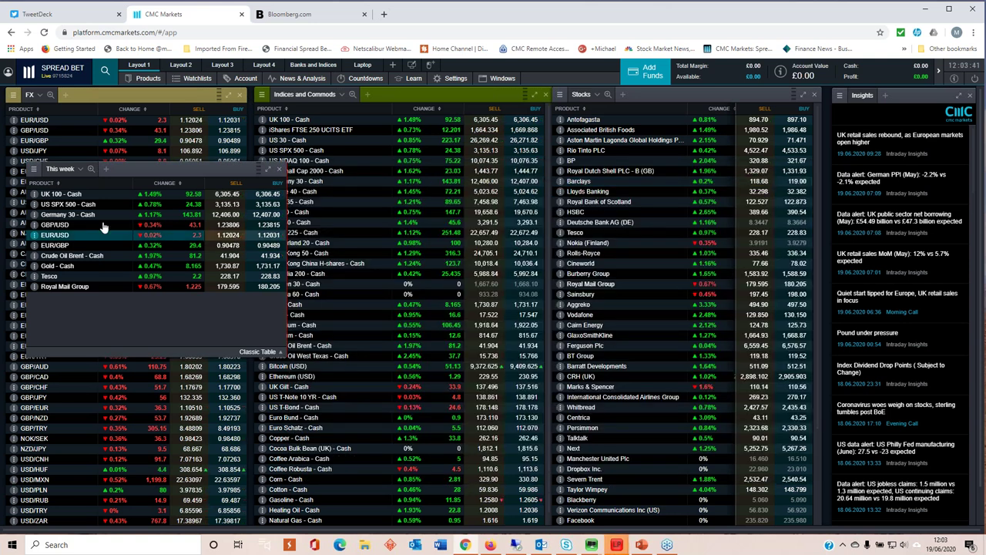
click(85, 204)
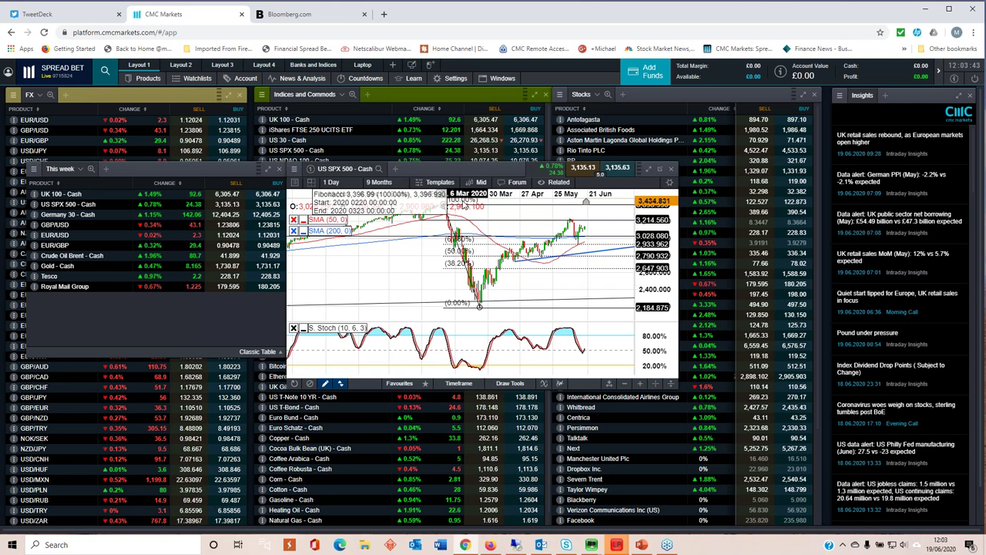
drag(462, 176, 481, 182)
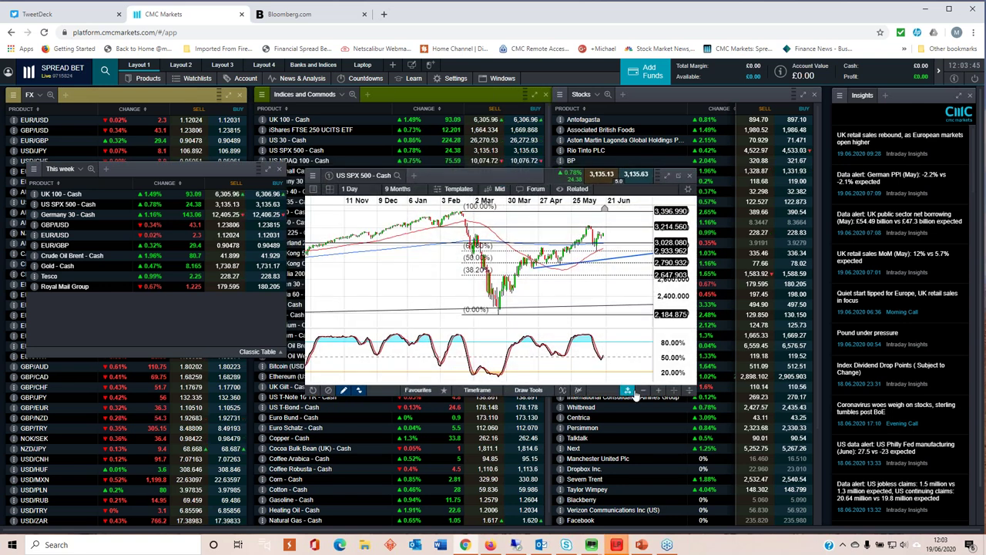
drag(694, 395, 813, 477)
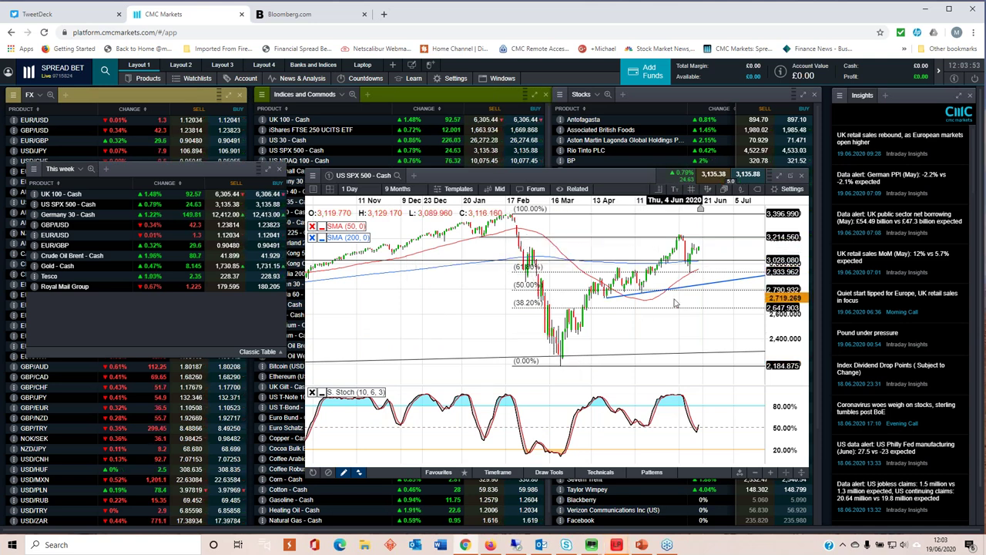
scroll(611, 330, up, 2)
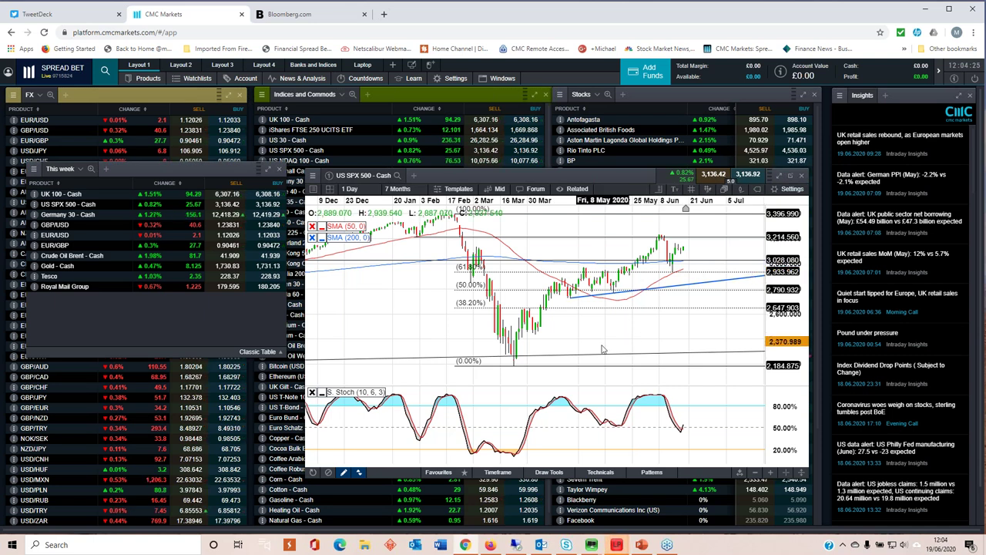
click(707, 289)
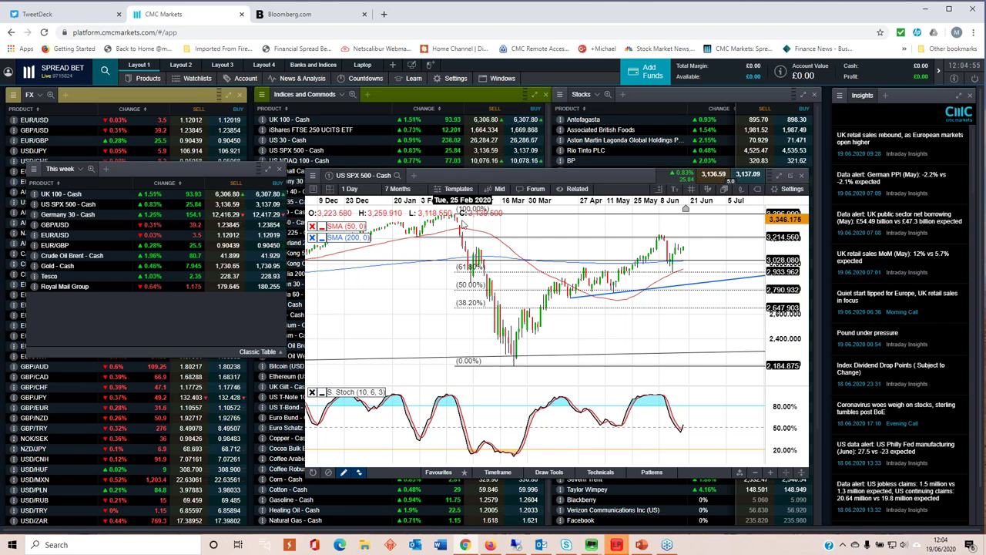
click(462, 220)
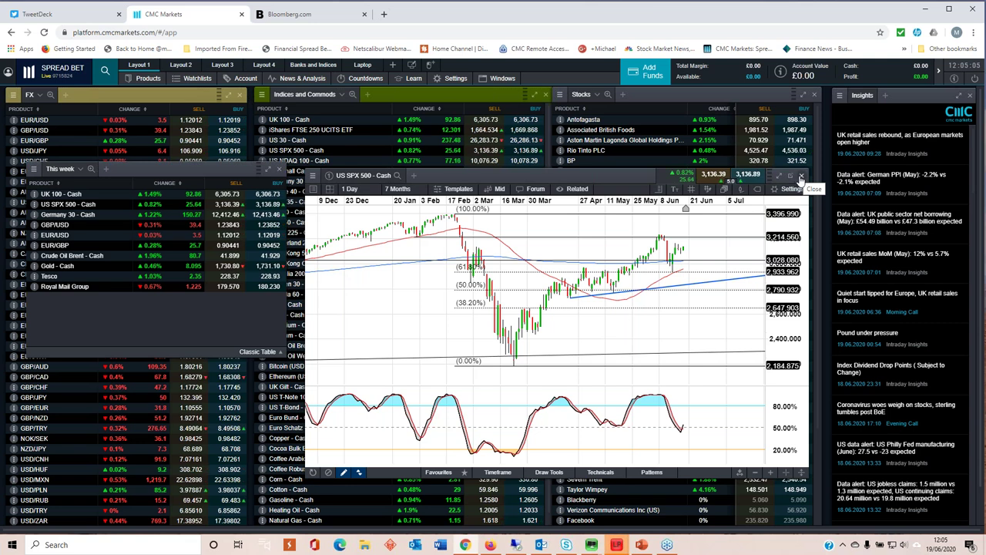
click(801, 177)
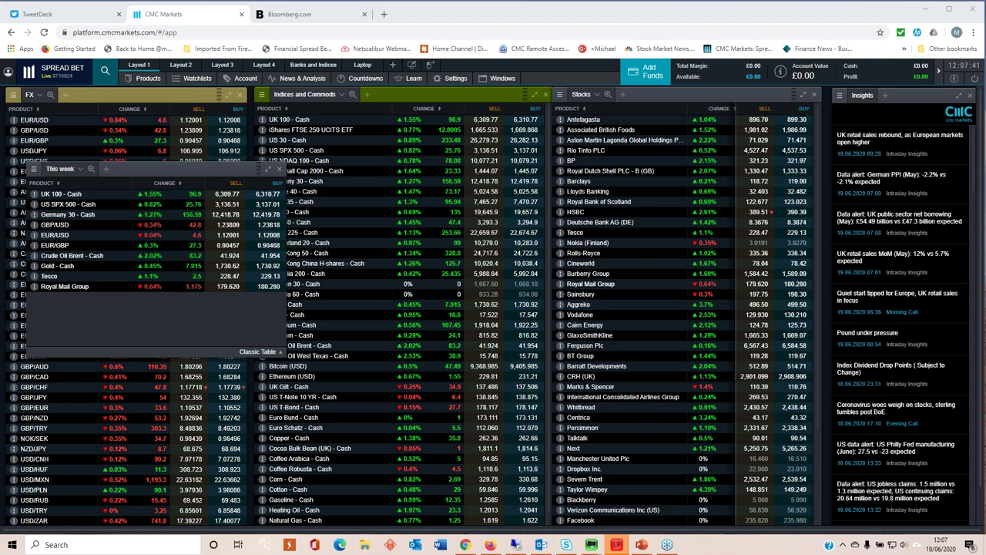
- Open the GBP/USD daily chart beside the This week watchlist, moved left and enlarged
drag(178, 175, 449, 164)
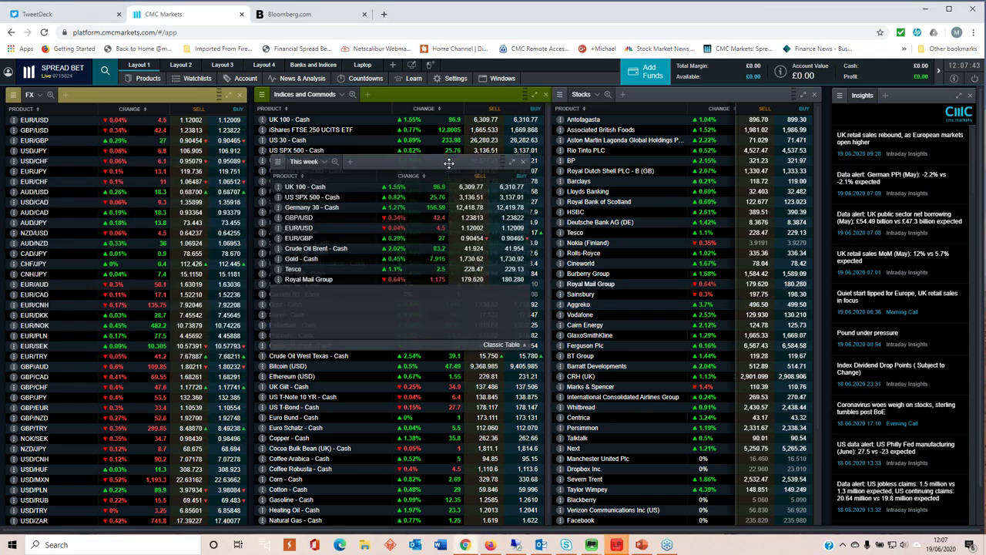
click(327, 216)
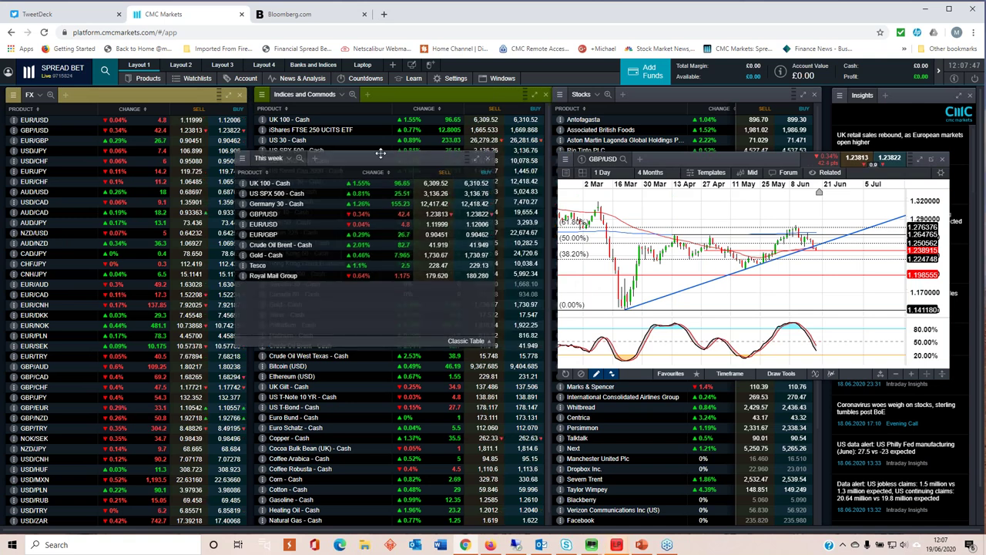
drag(432, 158, 235, 145)
drag(695, 160, 537, 150)
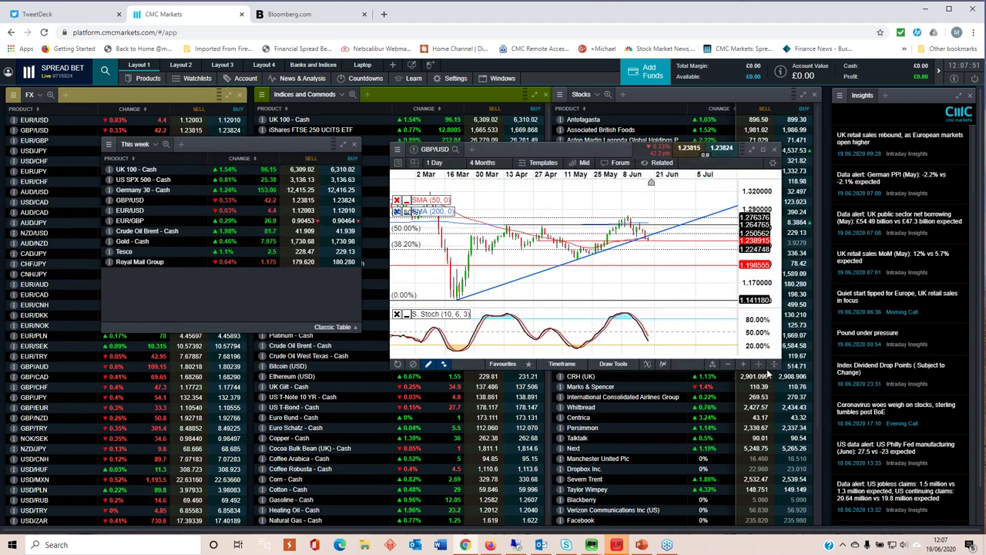
drag(780, 367, 854, 426)
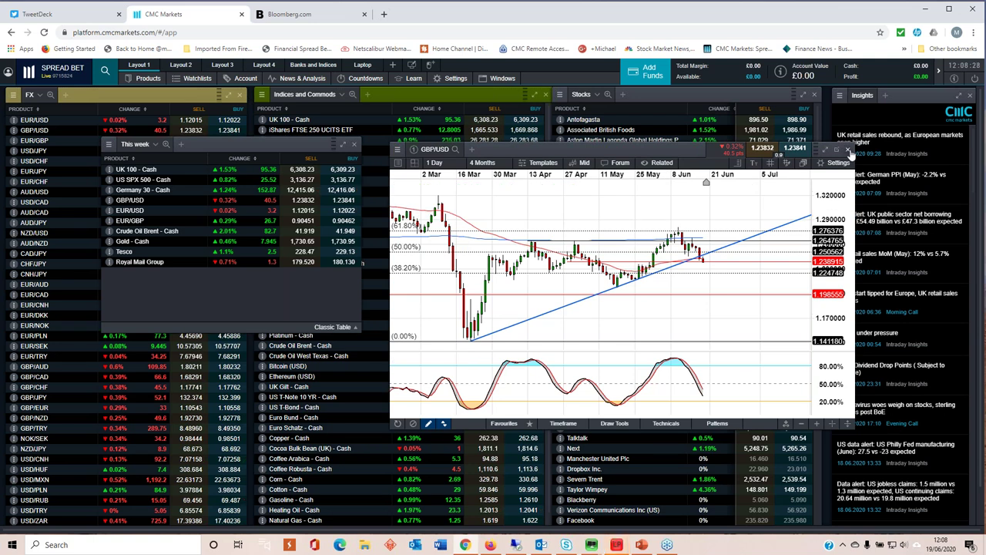
- Close GBP/USD, then open, review and close the EUR/USD daily chart
click(849, 151)
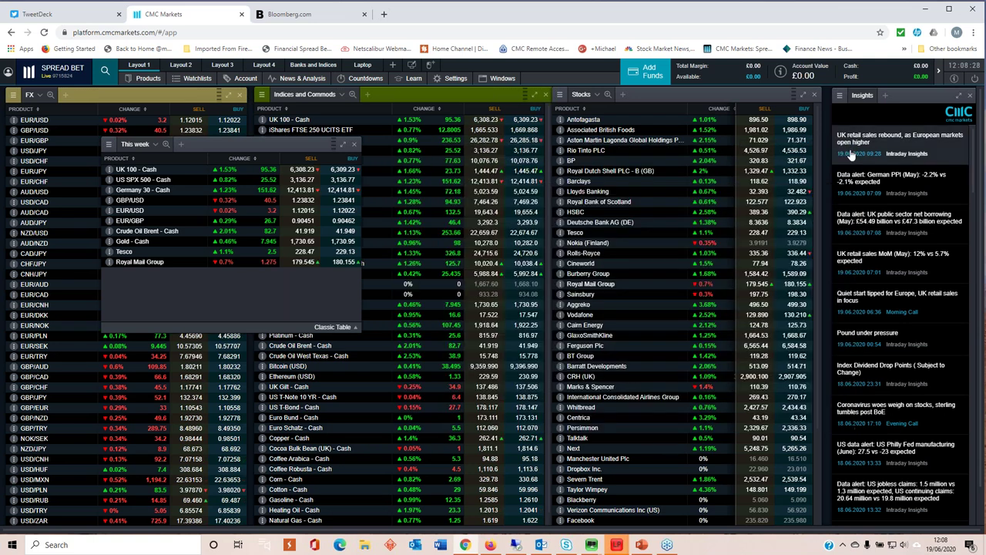
double_click(131, 210)
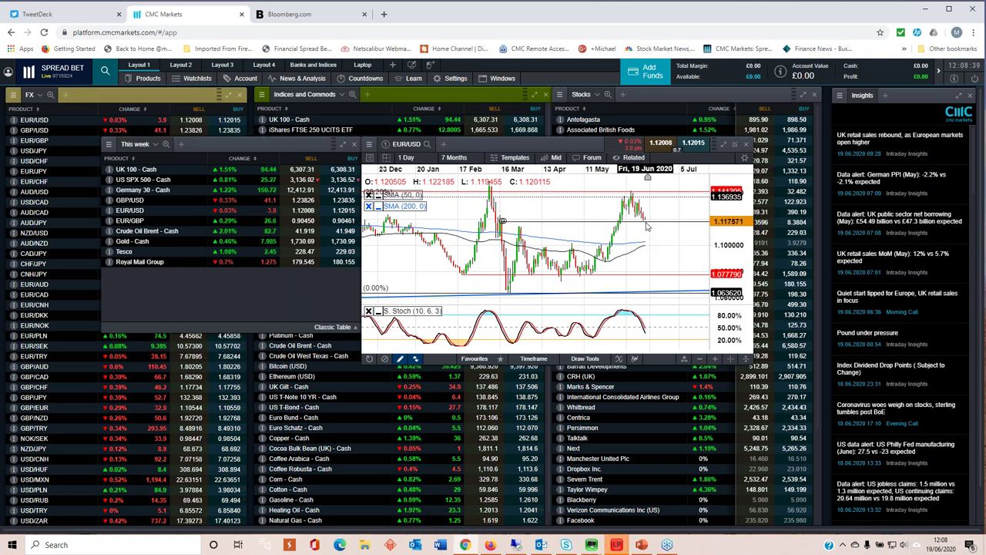
scroll(647, 227, down, 1)
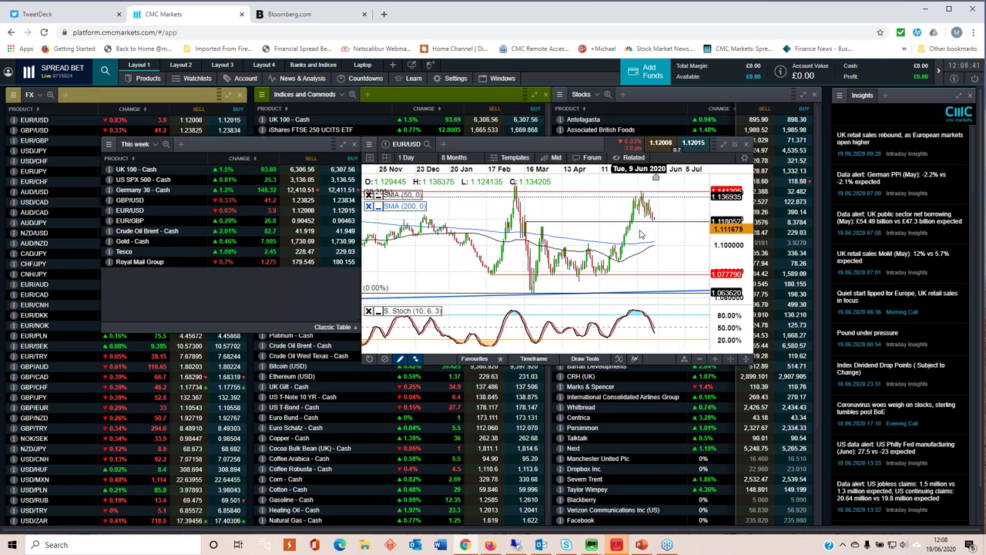
scroll(642, 232, up, 2)
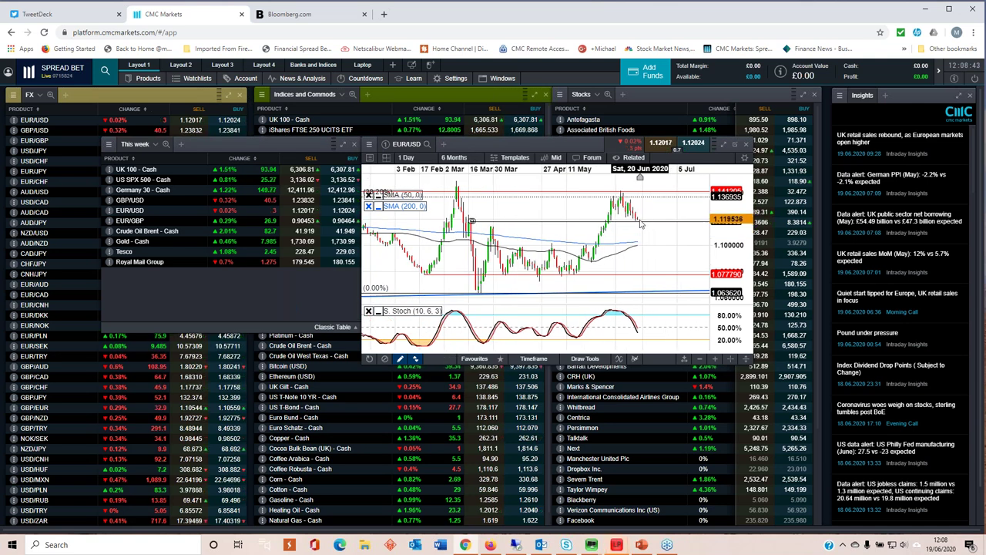
scroll(638, 233, up, 2)
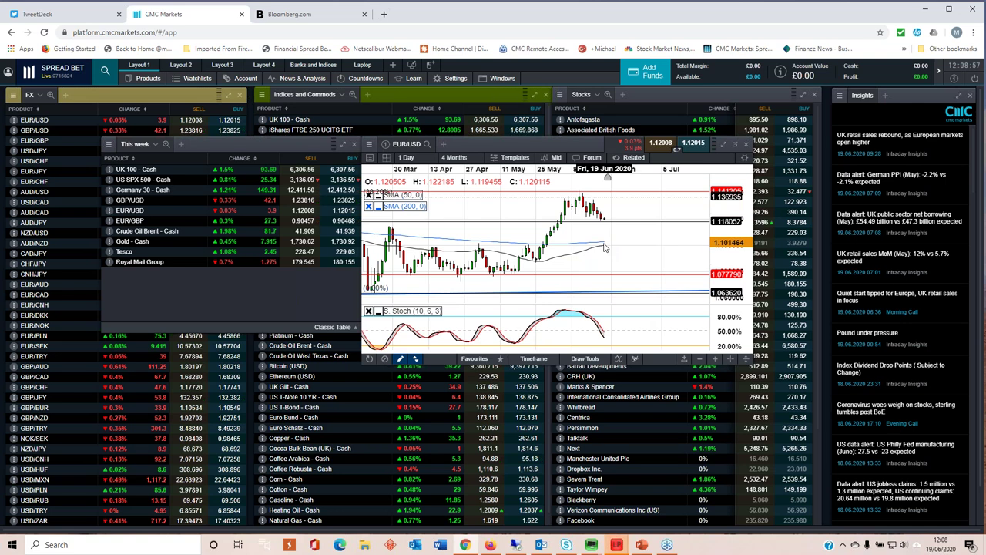
click(744, 145)
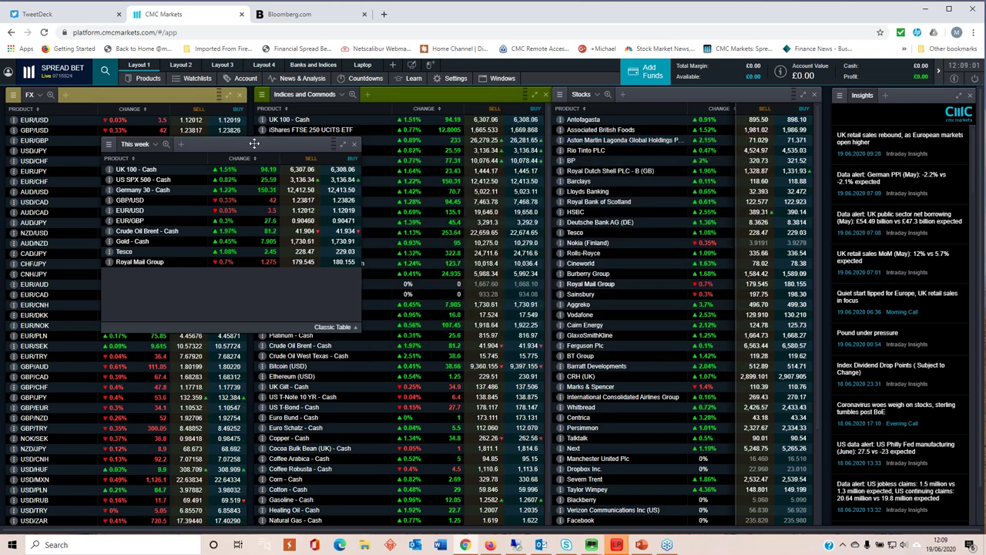
- Move the This week watchlist down and right, then open the EUR/GBP chart
drag(260, 147, 298, 170)
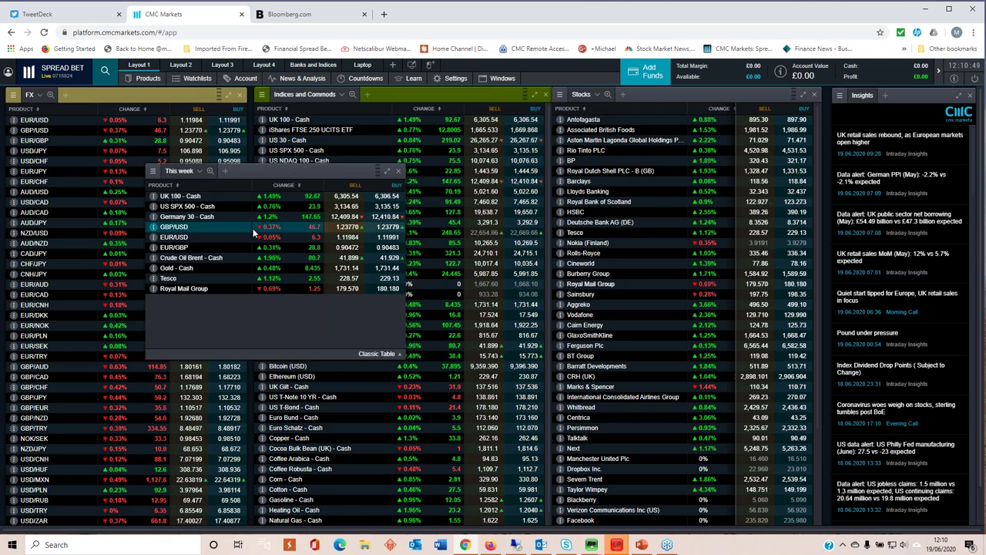
double_click(174, 248)
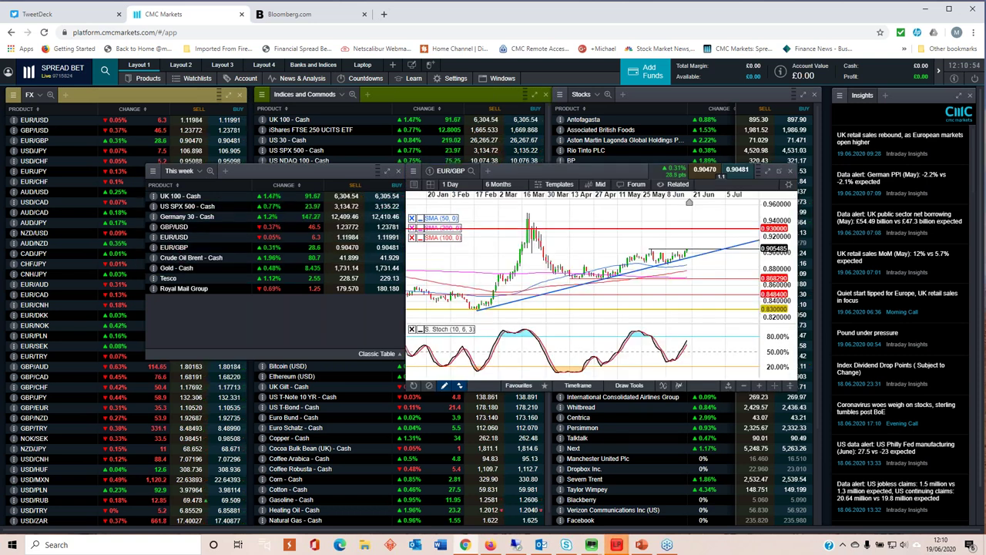
- Reposition the watchlist and EUR/GBP chart, and enlarge the chart
drag(354, 171, 293, 178)
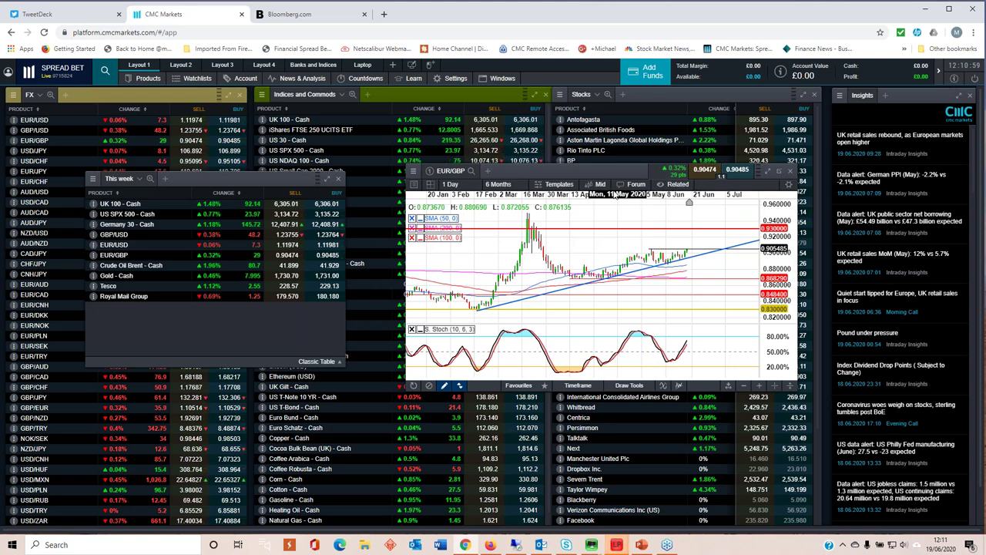
drag(602, 175, 595, 204)
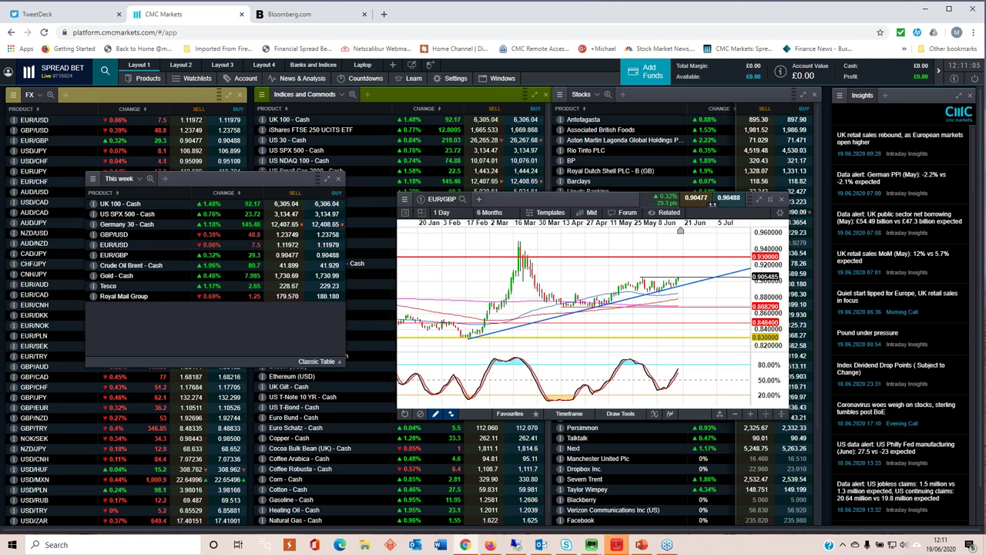
drag(515, 200, 496, 160)
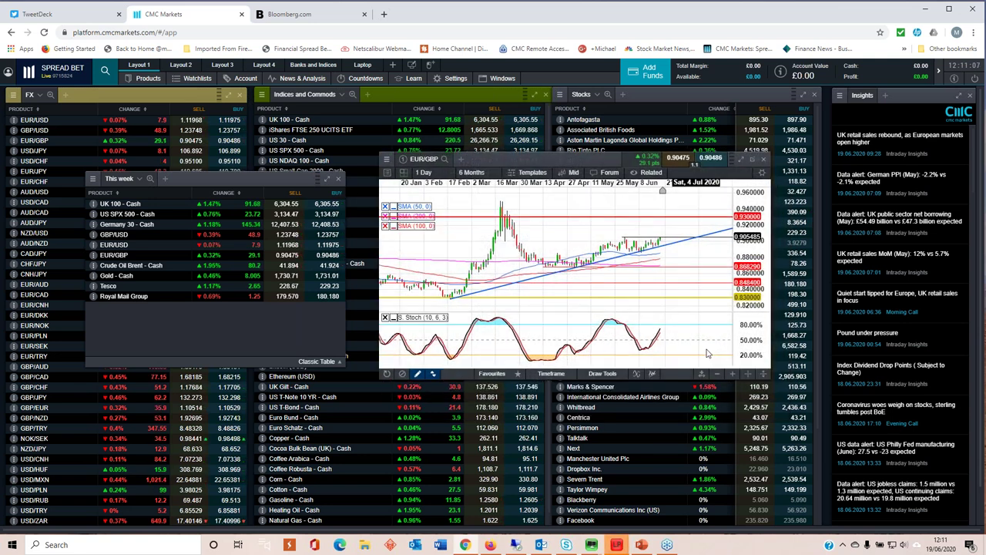
drag(771, 381, 852, 478)
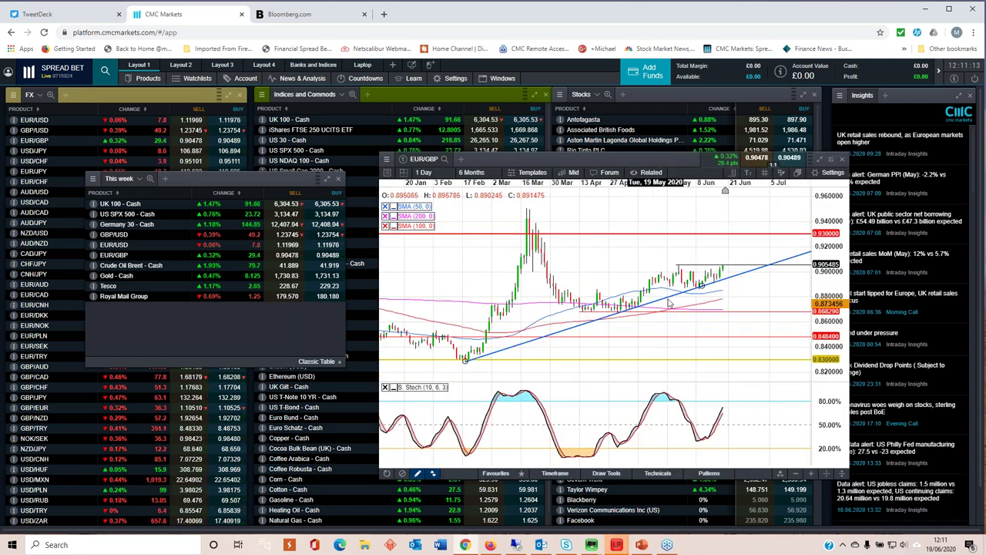
scroll(664, 345, up, 2)
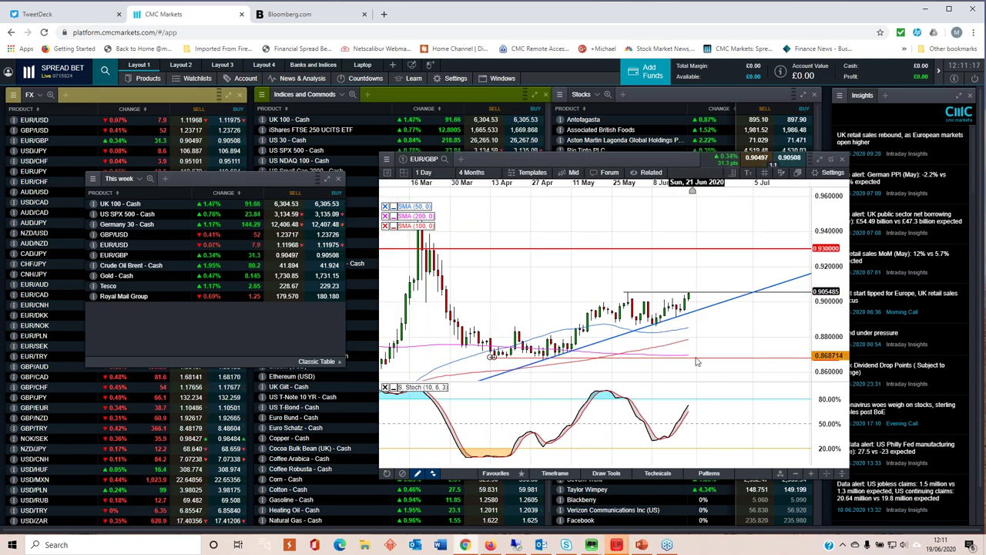
- Inspect the horizontal line near 0.905, then close the EUR/GBP chart
click(692, 296)
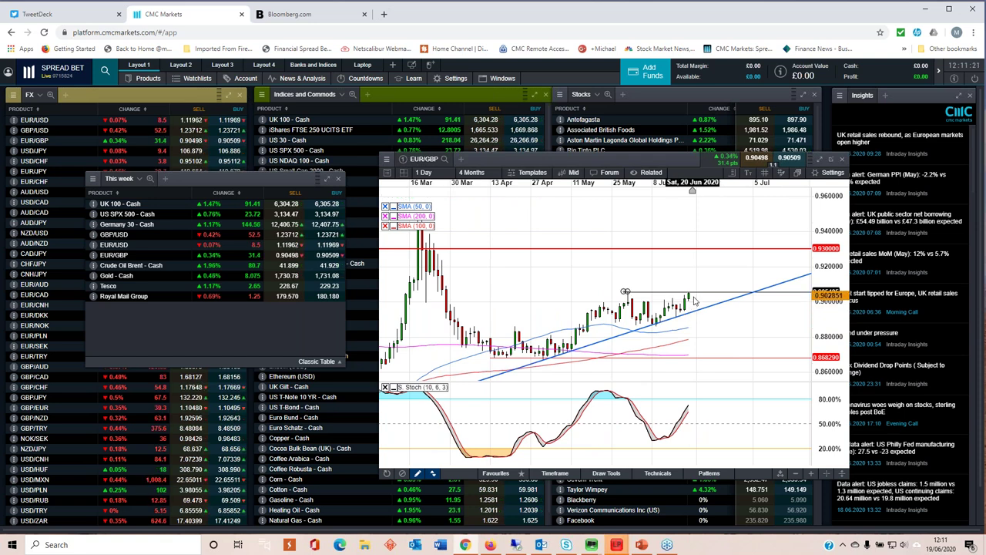
click(693, 302)
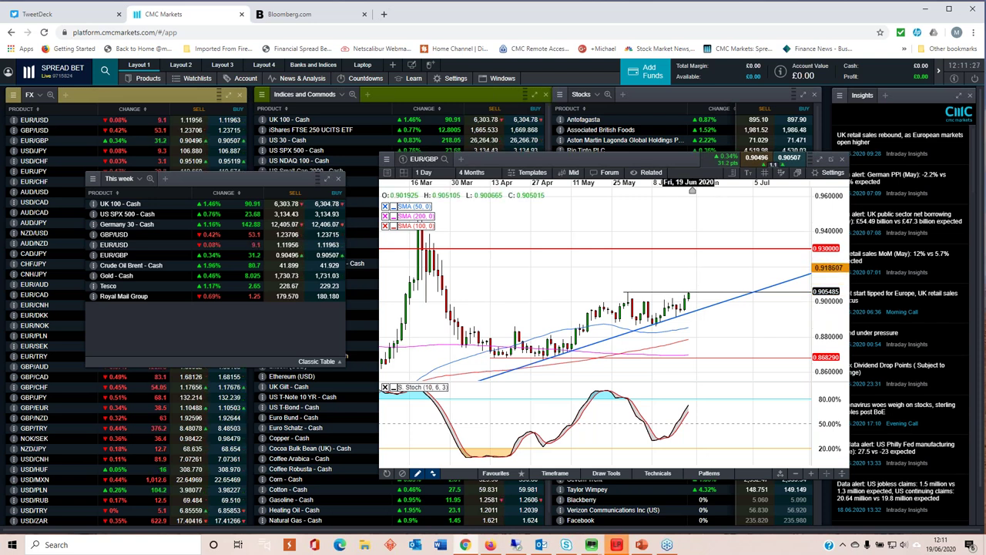
scroll(621, 275, down, 1)
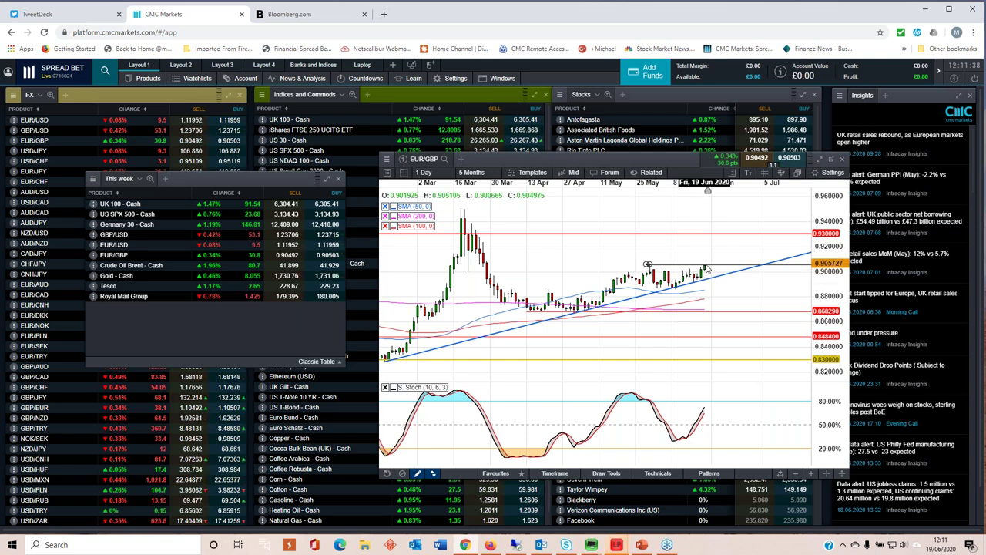
click(845, 162)
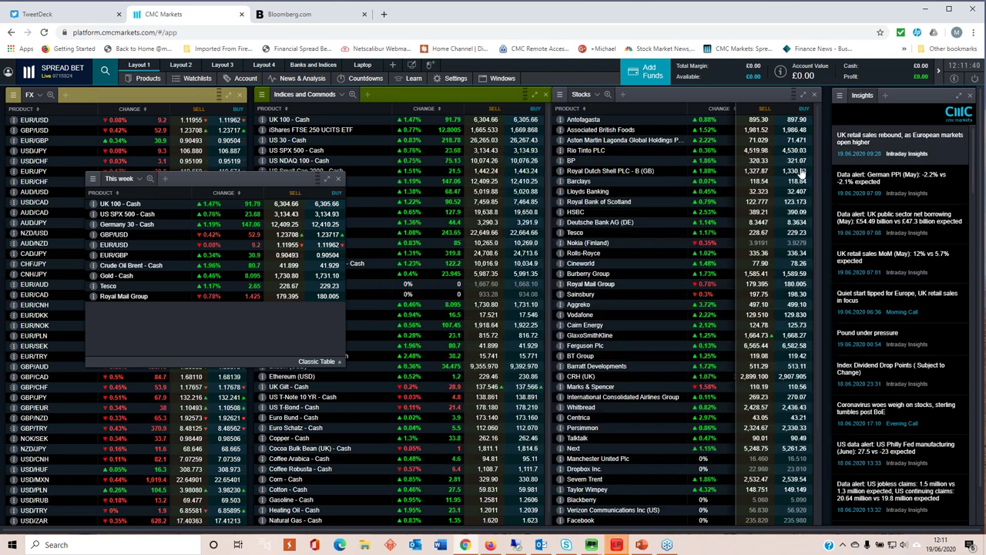
- Open the Crude Oil Brent - Cash chart, reposition it for review, then close it
double_click(131, 265)
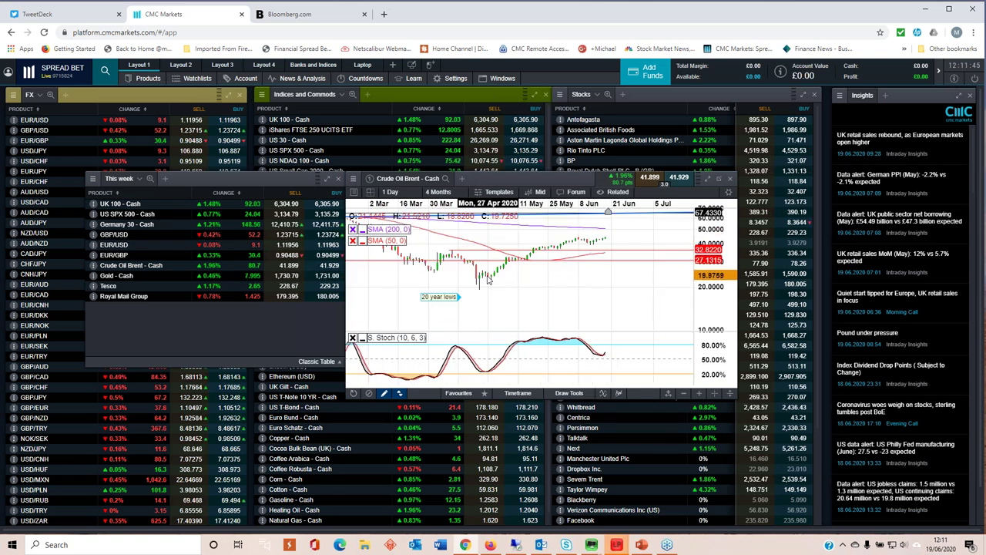
drag(508, 180, 518, 211)
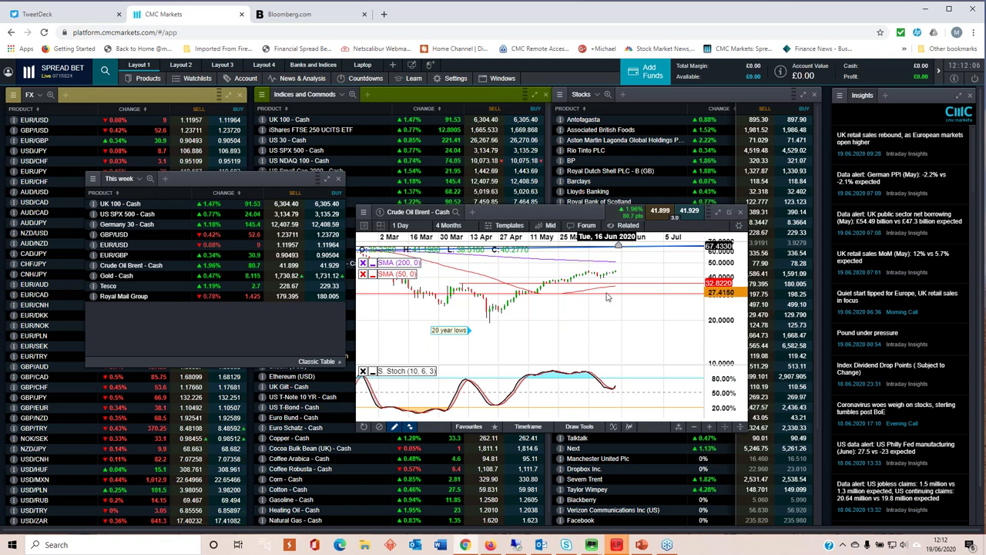
drag(561, 212, 578, 179)
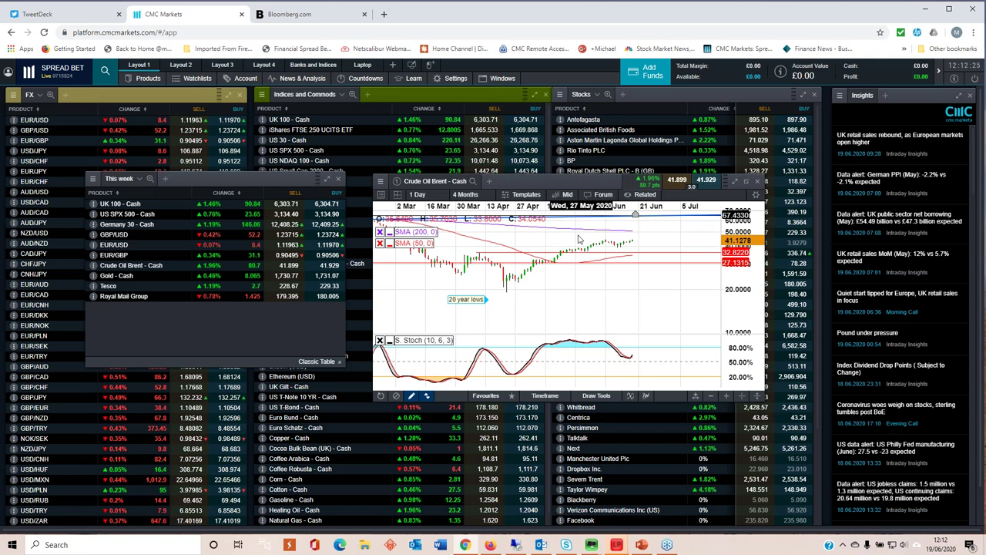
click(760, 181)
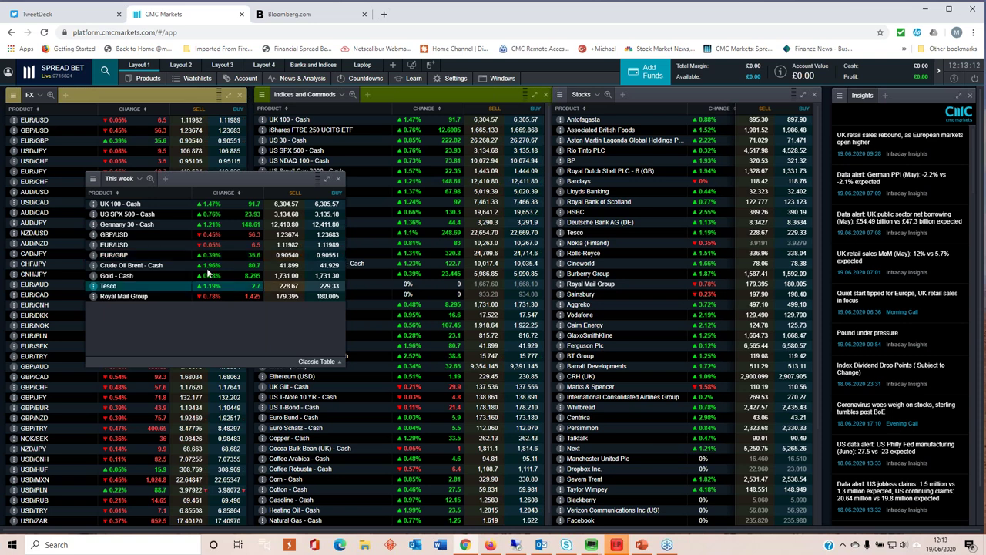
- Open Gold - Cash, move its chart right and down, close it, then open Tesco
click(117, 275)
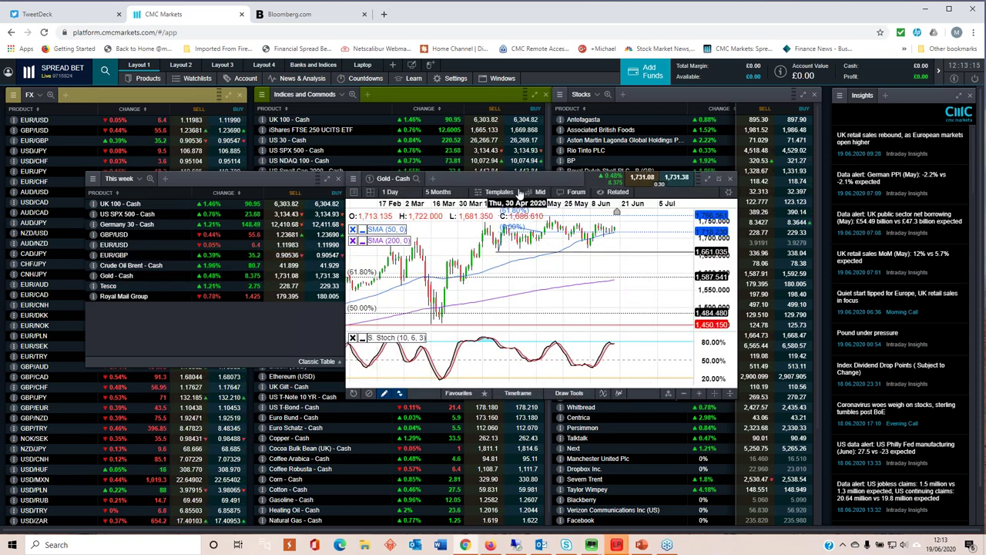
drag(520, 178, 589, 207)
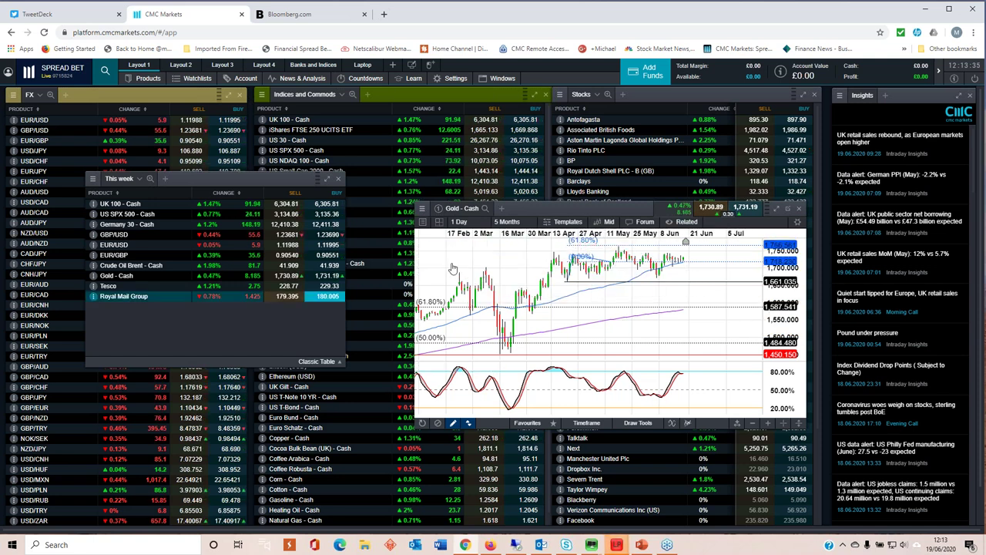
click(799, 209)
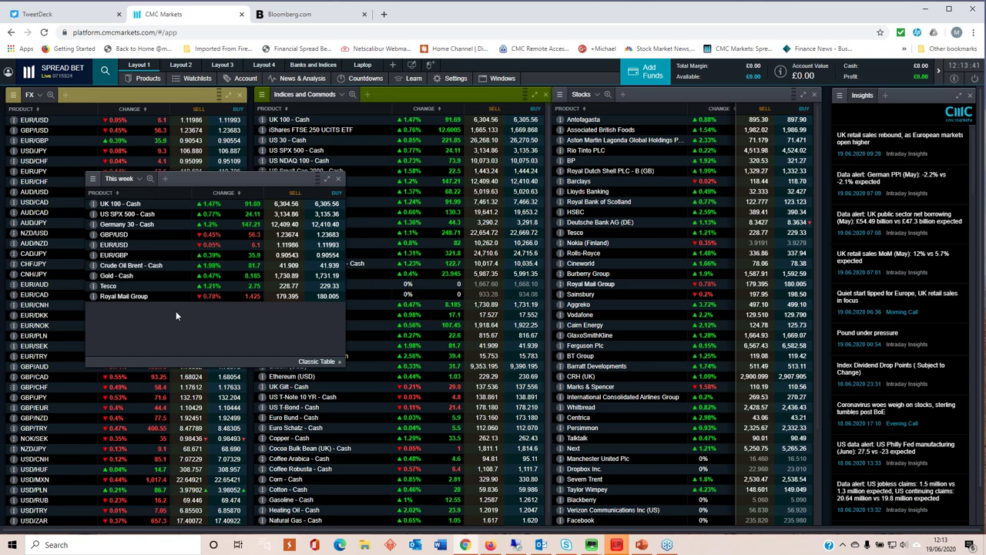
click(100, 287)
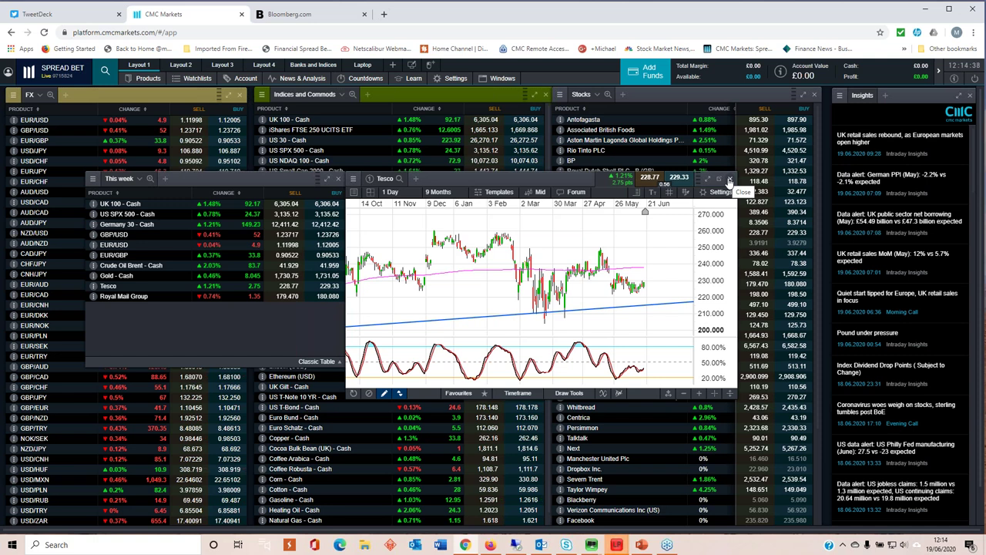
- Close the Tesco daily chart with its trendline, moving average and stochastic
click(729, 180)
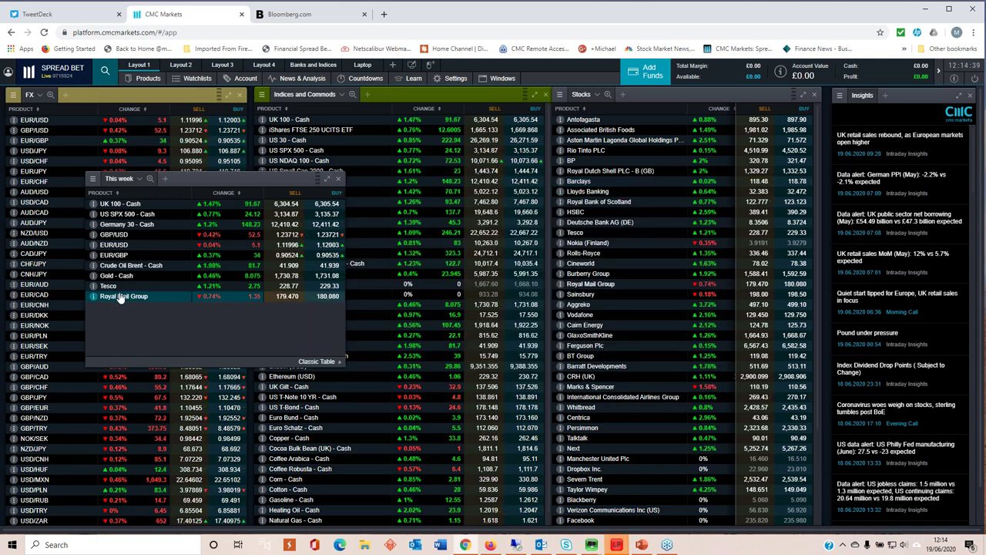
- Open the Royal Mail Group daily chart from the This week watchlist
double_click(121, 297)
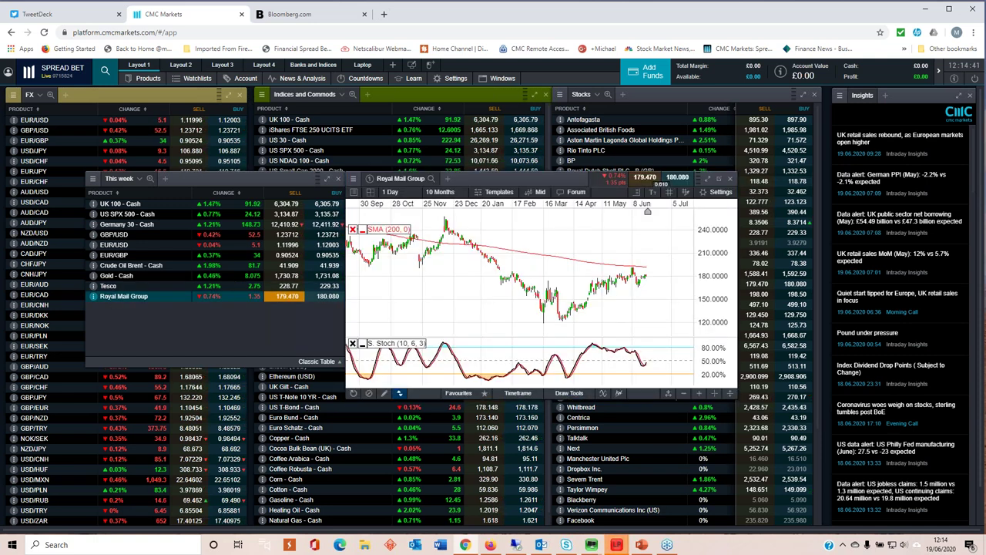
scroll(648, 210, up, 2)
scroll(643, 211, up, 1)
scroll(633, 211, up, 1)
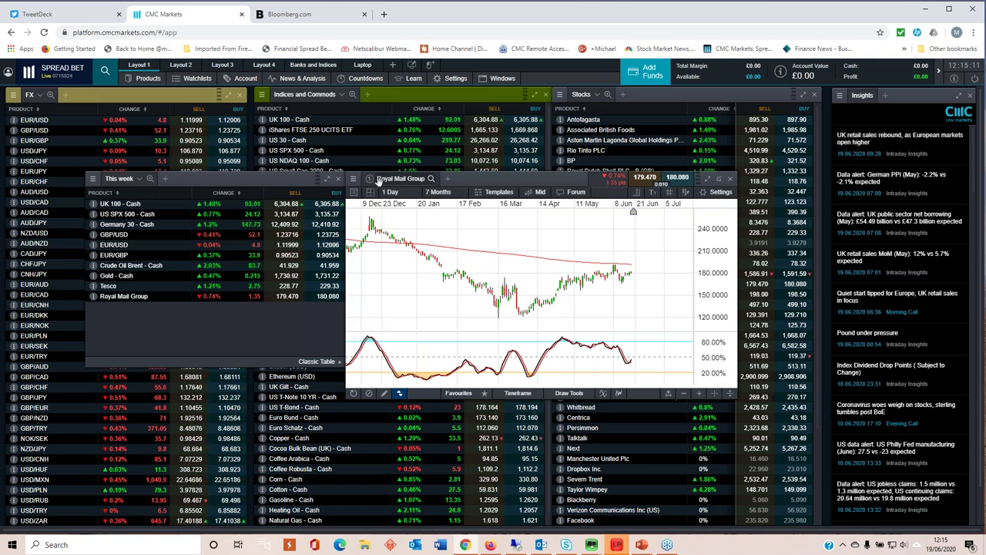
- Close the Royal Mail chart and move the This week watchlist down and right
click(730, 179)
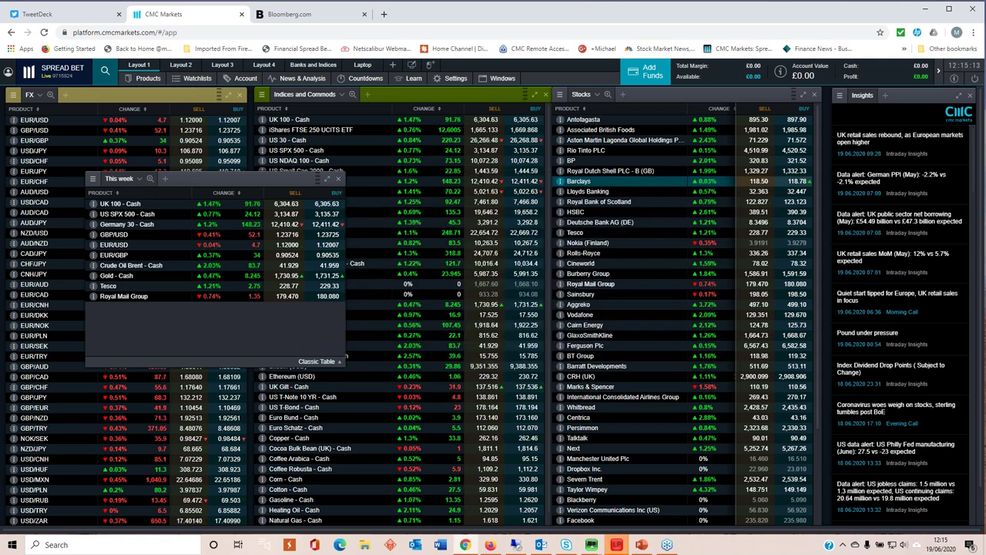
drag(258, 182, 578, 178)
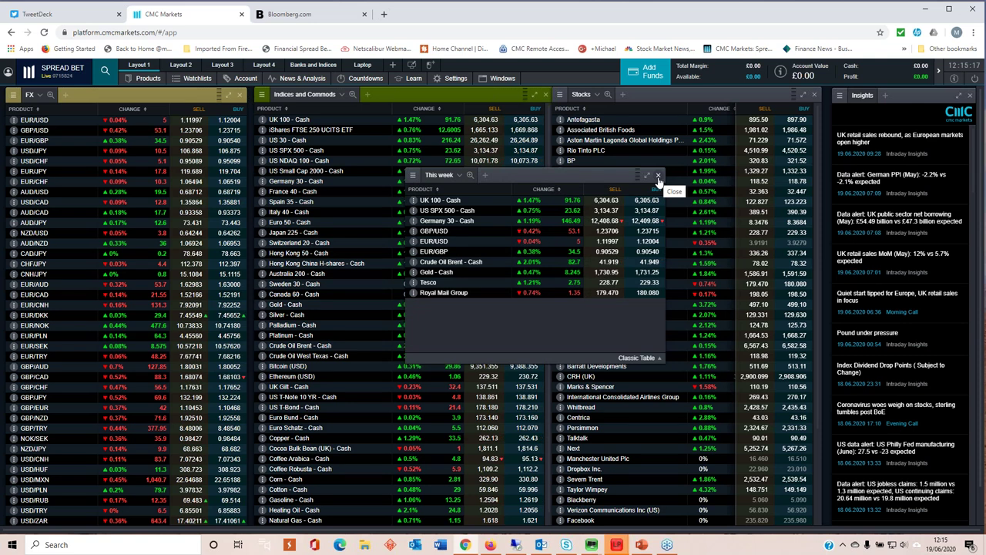
drag(648, 176, 725, 239)
- Open the US Banks basket chart from the Share Baskets Product Library, clearing indicator labels
click(148, 78)
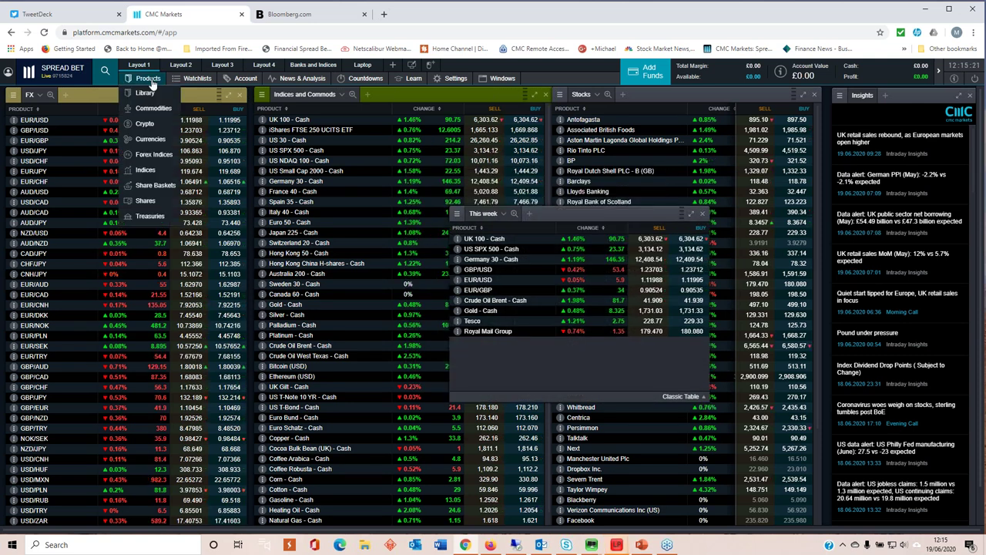
click(155, 184)
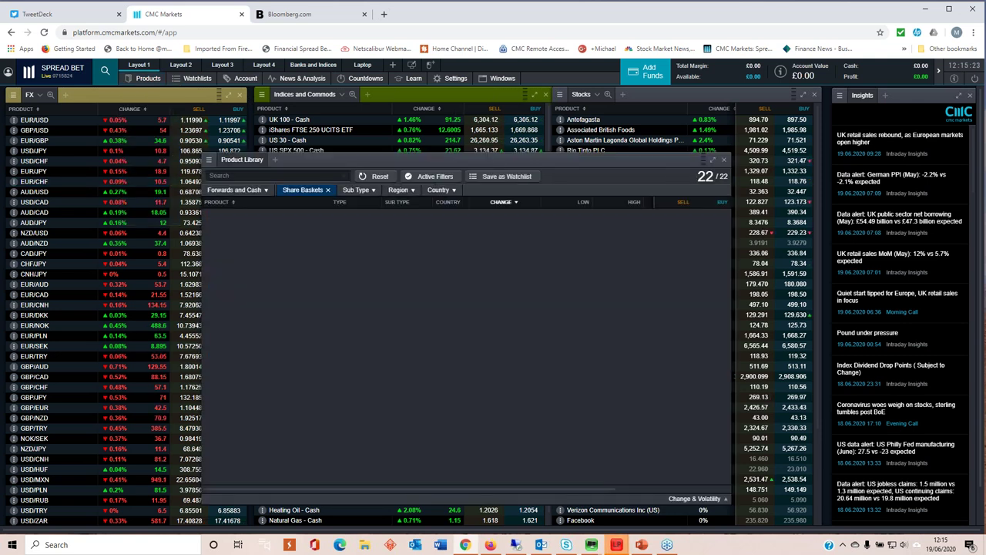
drag(409, 233, 468, 218)
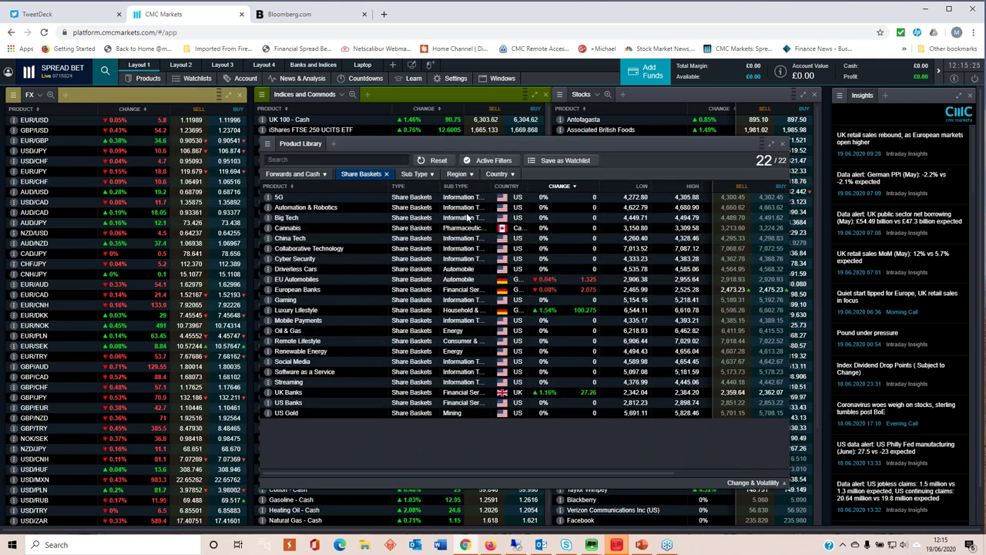
click(287, 403)
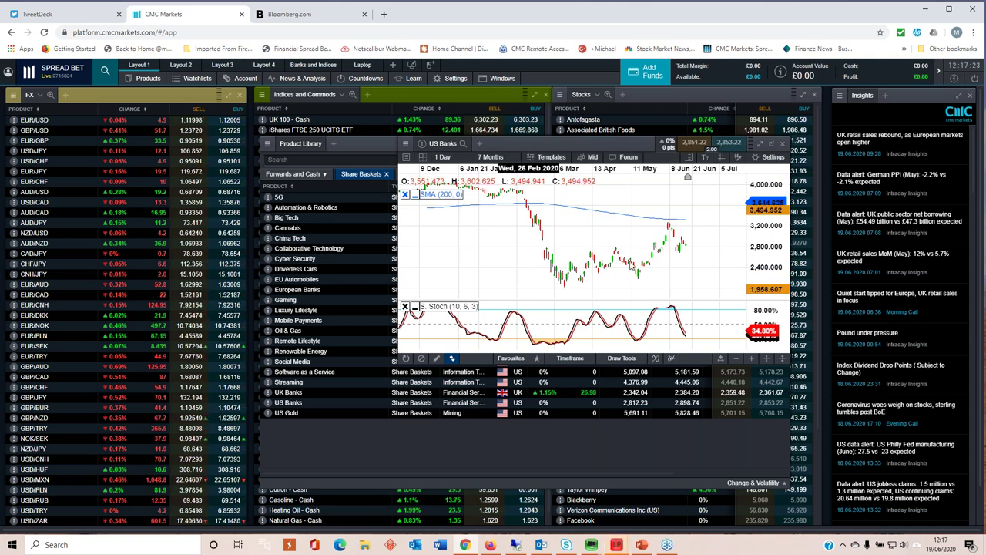
click(523, 293)
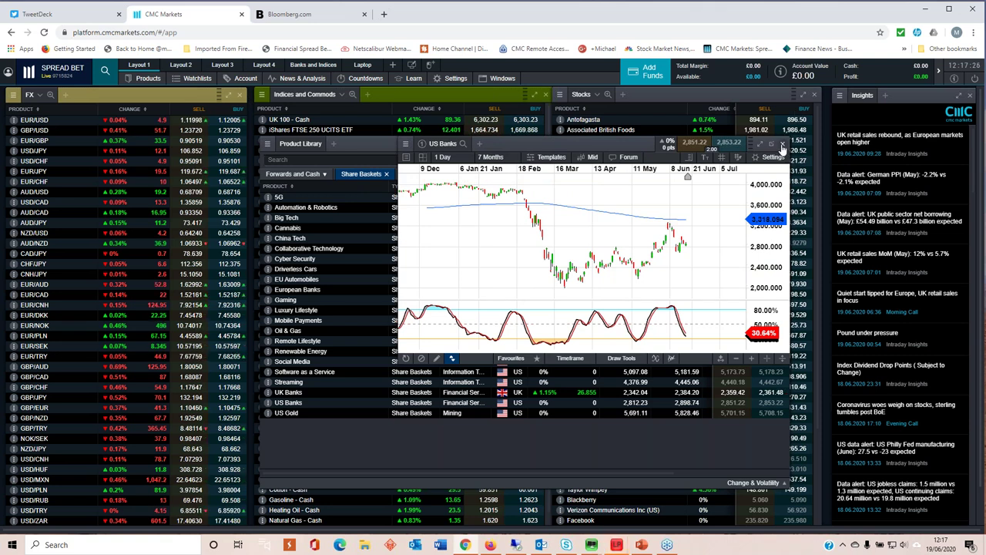
- Close the US Banks chart and Product Library, clearing the Share Baskets filter, then switch to PowerPoint
click(782, 145)
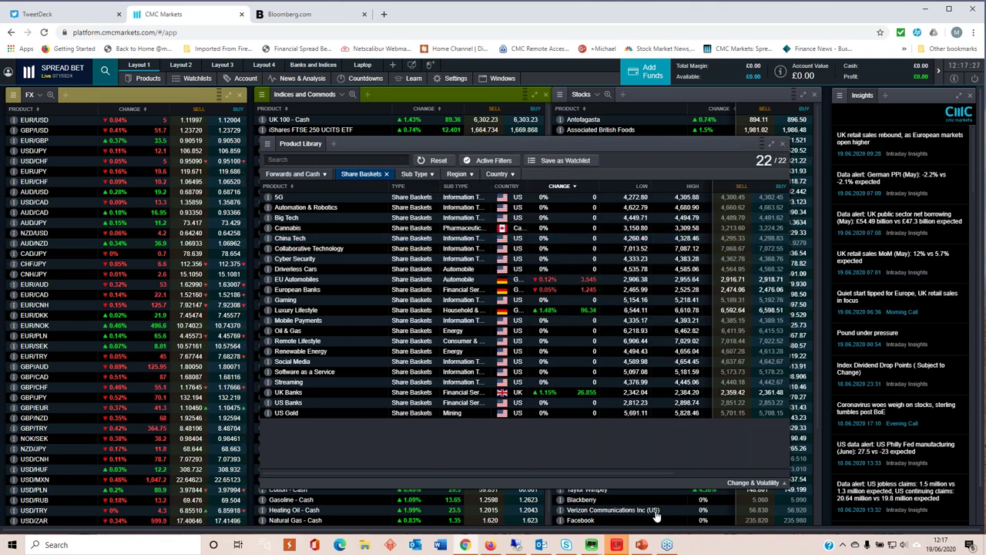
click(436, 160)
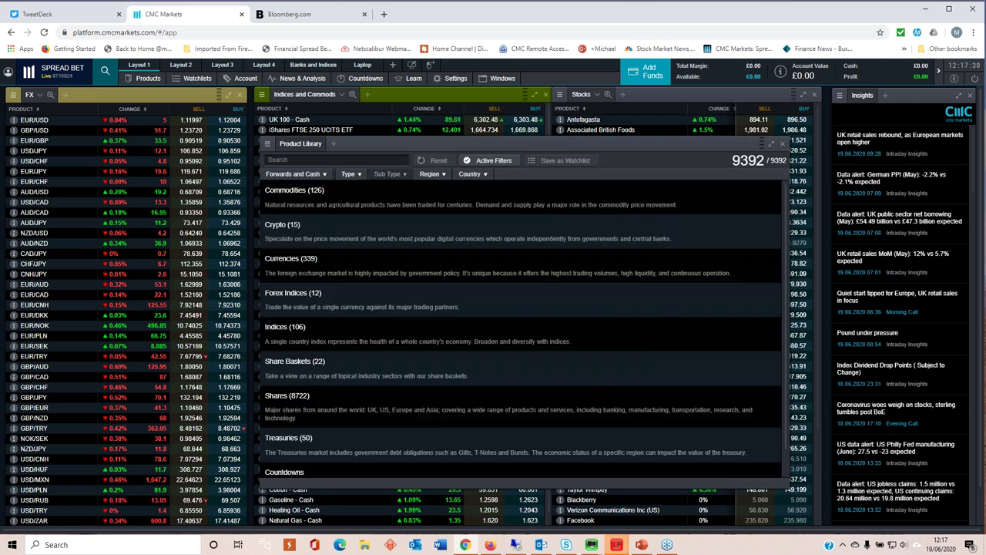
click(784, 148)
mouse_move(641, 545)
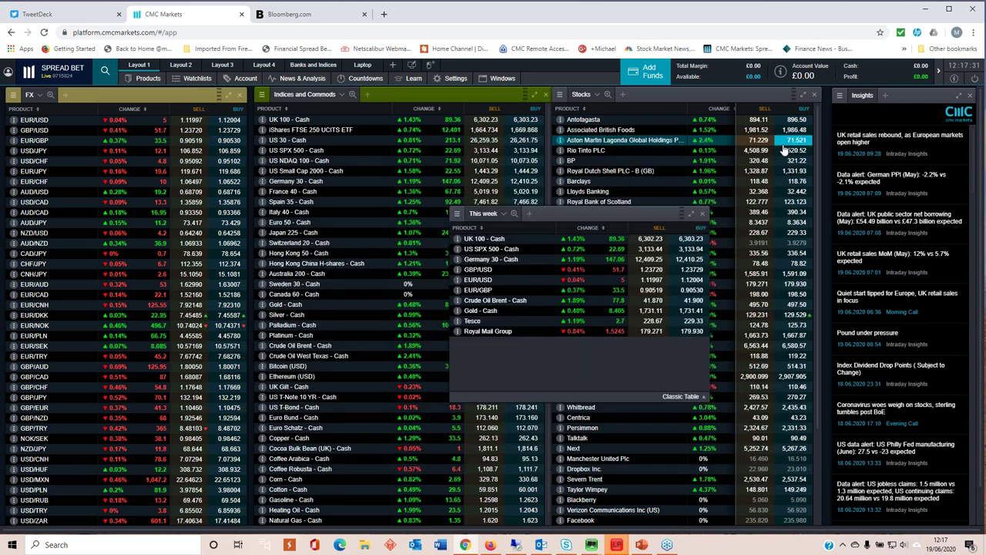
click(644, 505)
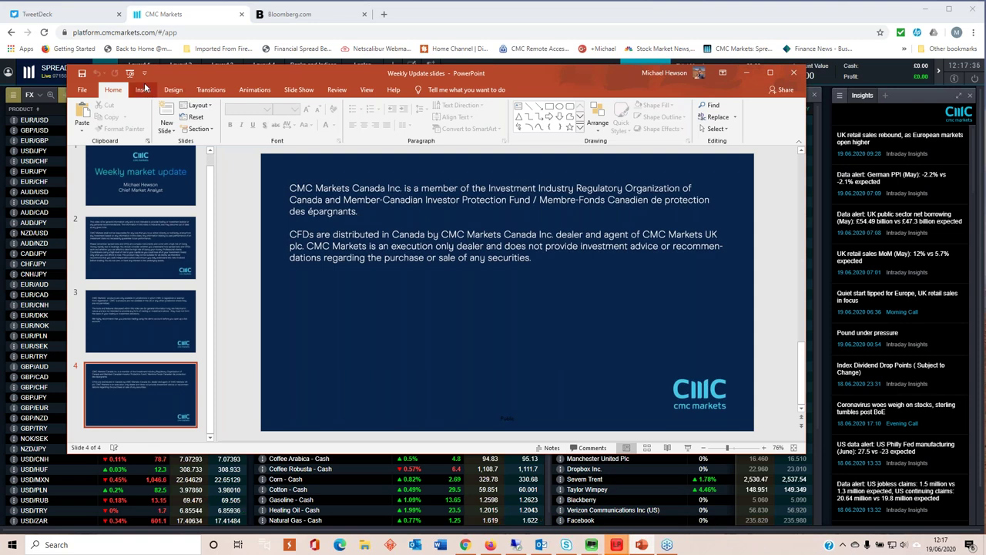
- Start the Weekly market update slide show with F5 and open Presenter View display settings
key(F5)
click(167, 16)
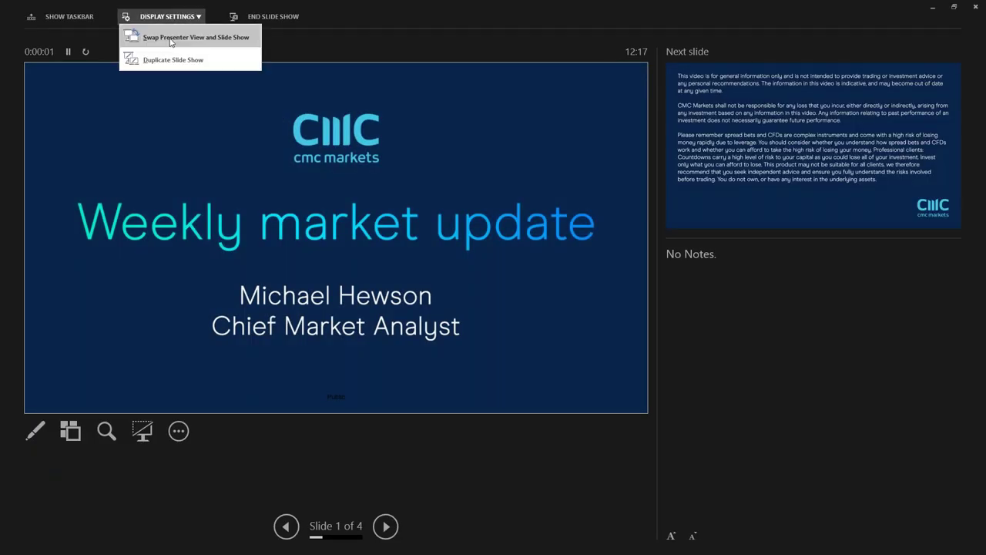